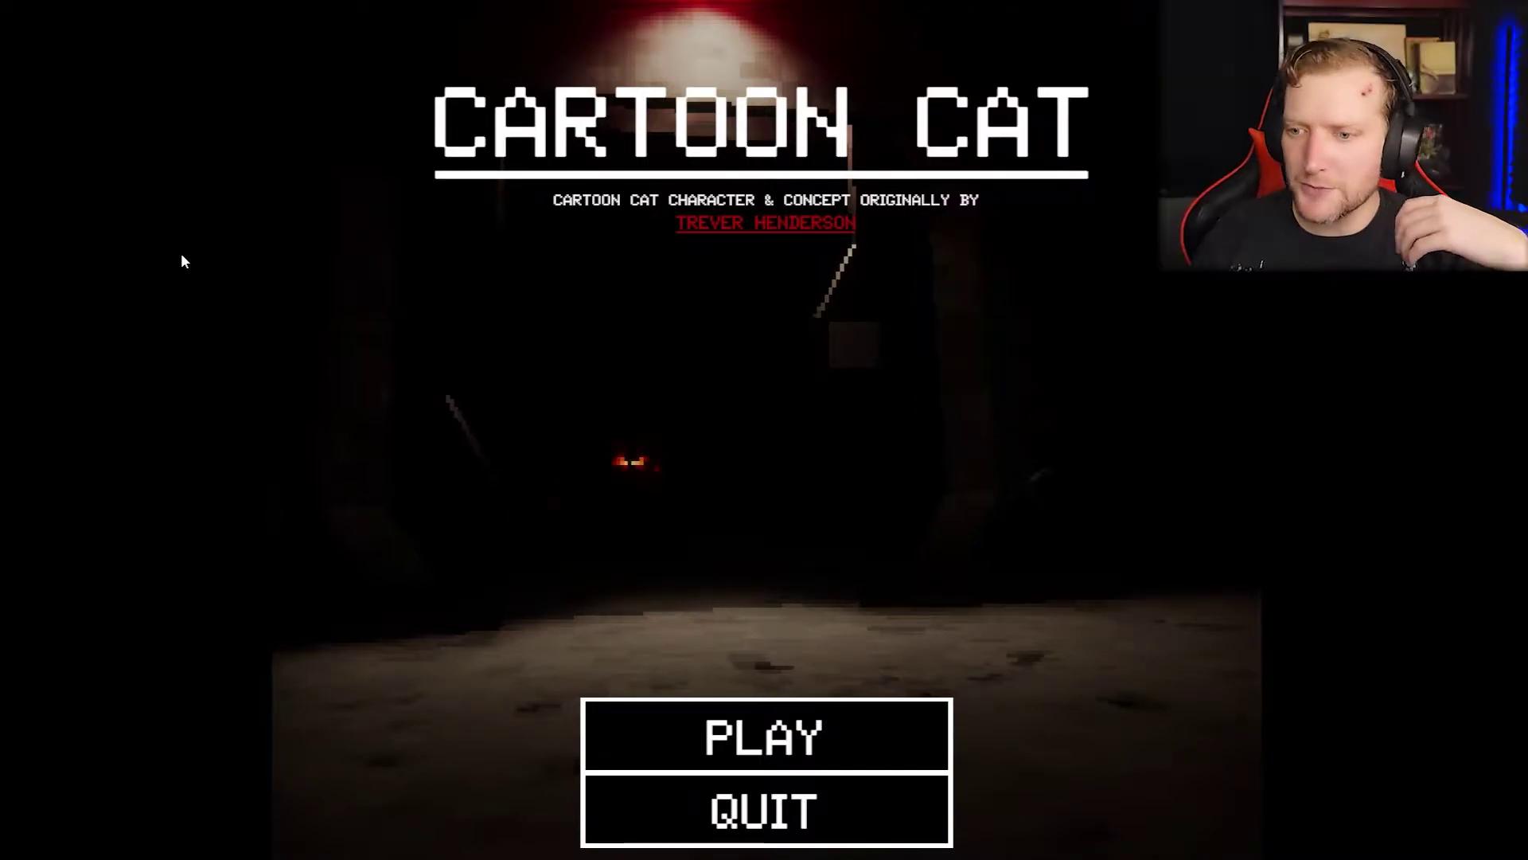
Choose PLAY on the Cartoon Cat title screen to begin the demo.
click(720, 723)
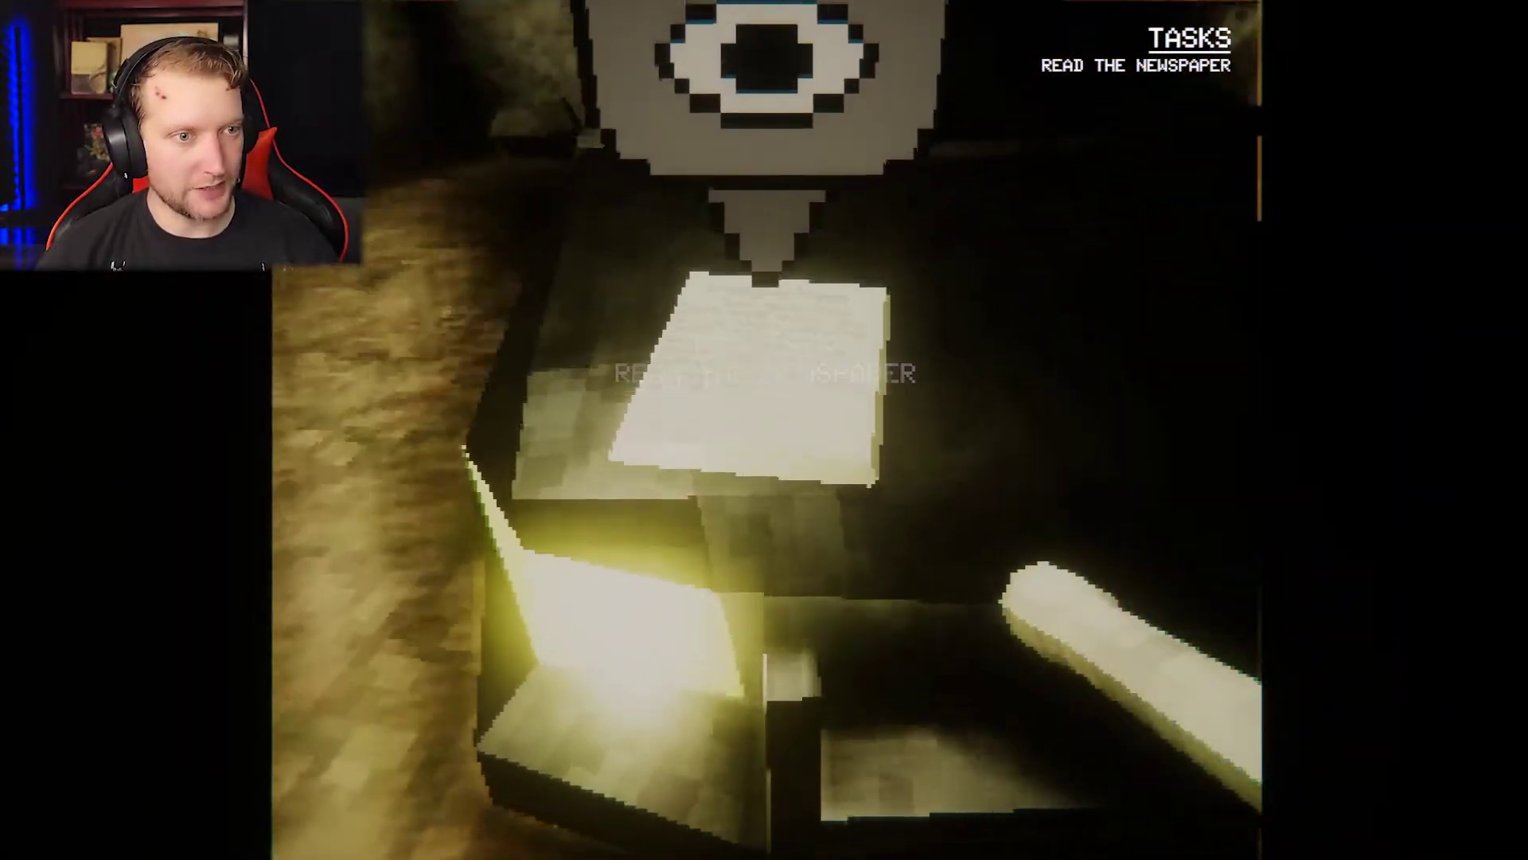
Read the newspaper lying on the car, then put it away.
key(e)
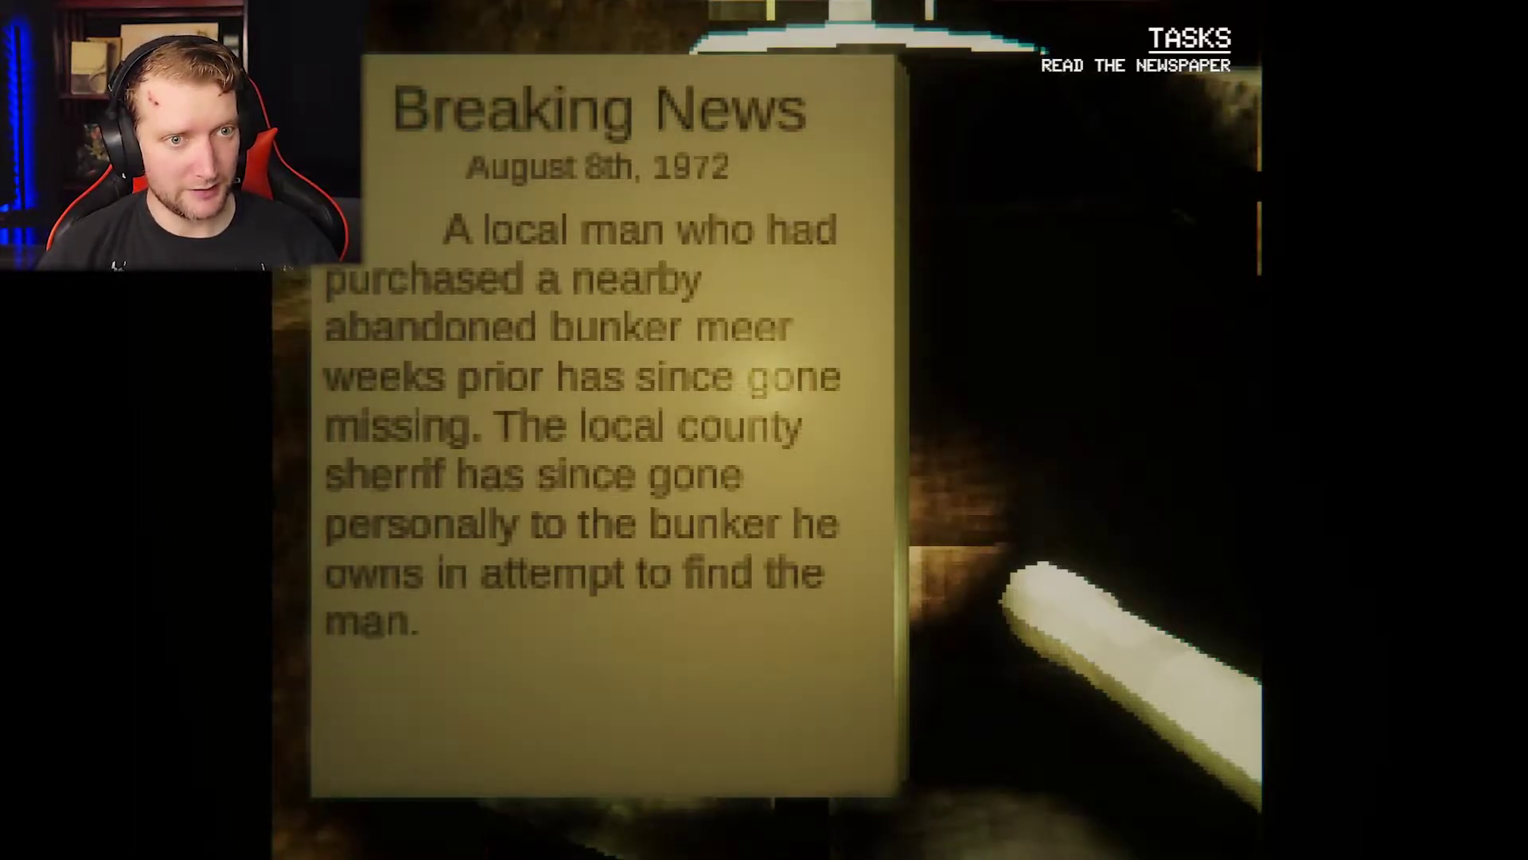
key(e)
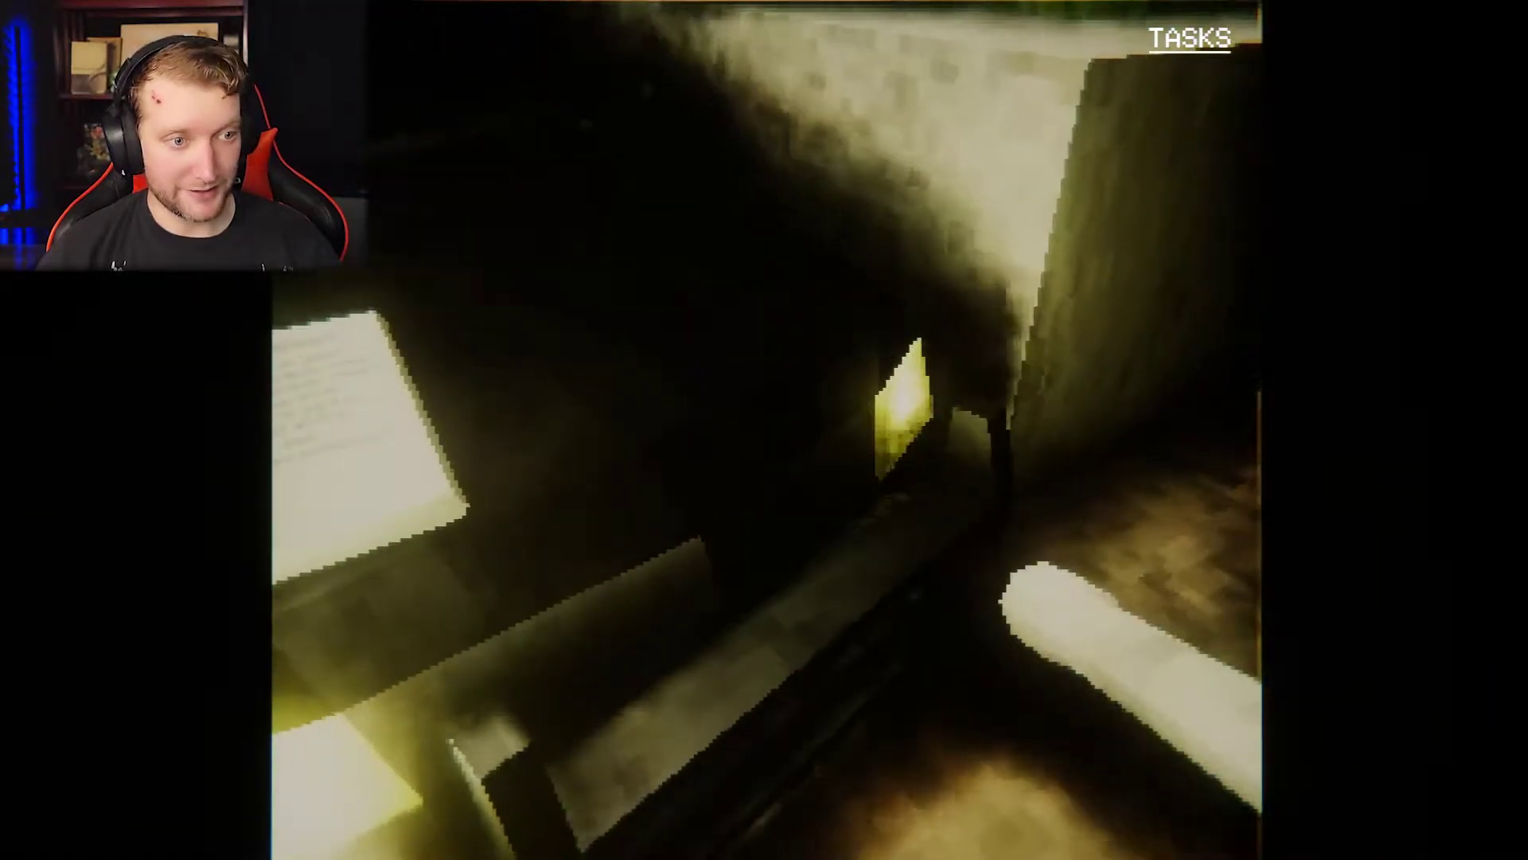
Walk onto the road, run through the tunnel, and enter the bunker toward the red door.
key(w)
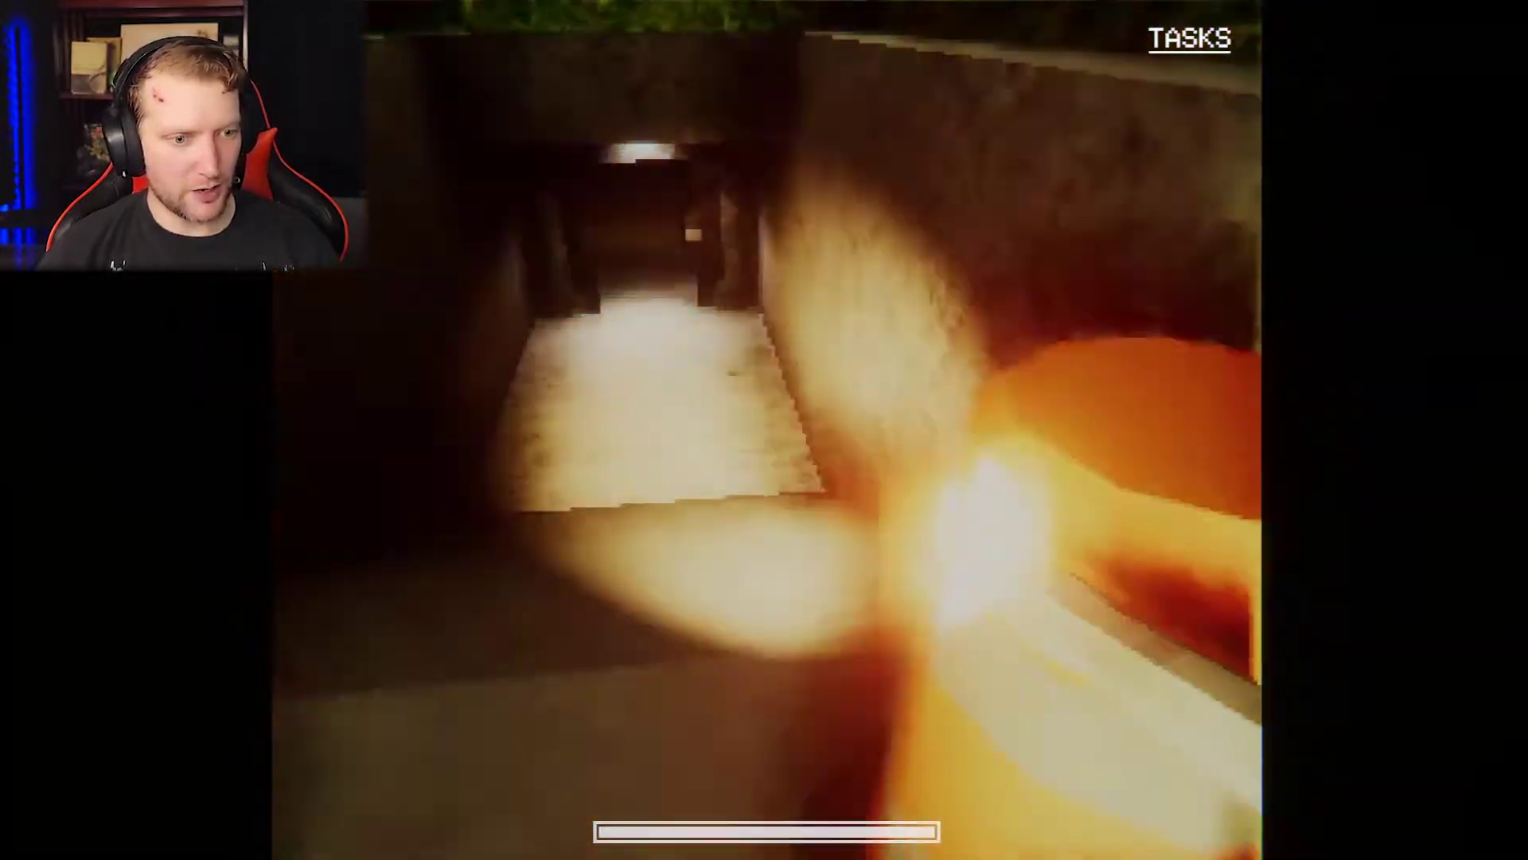
key(w)
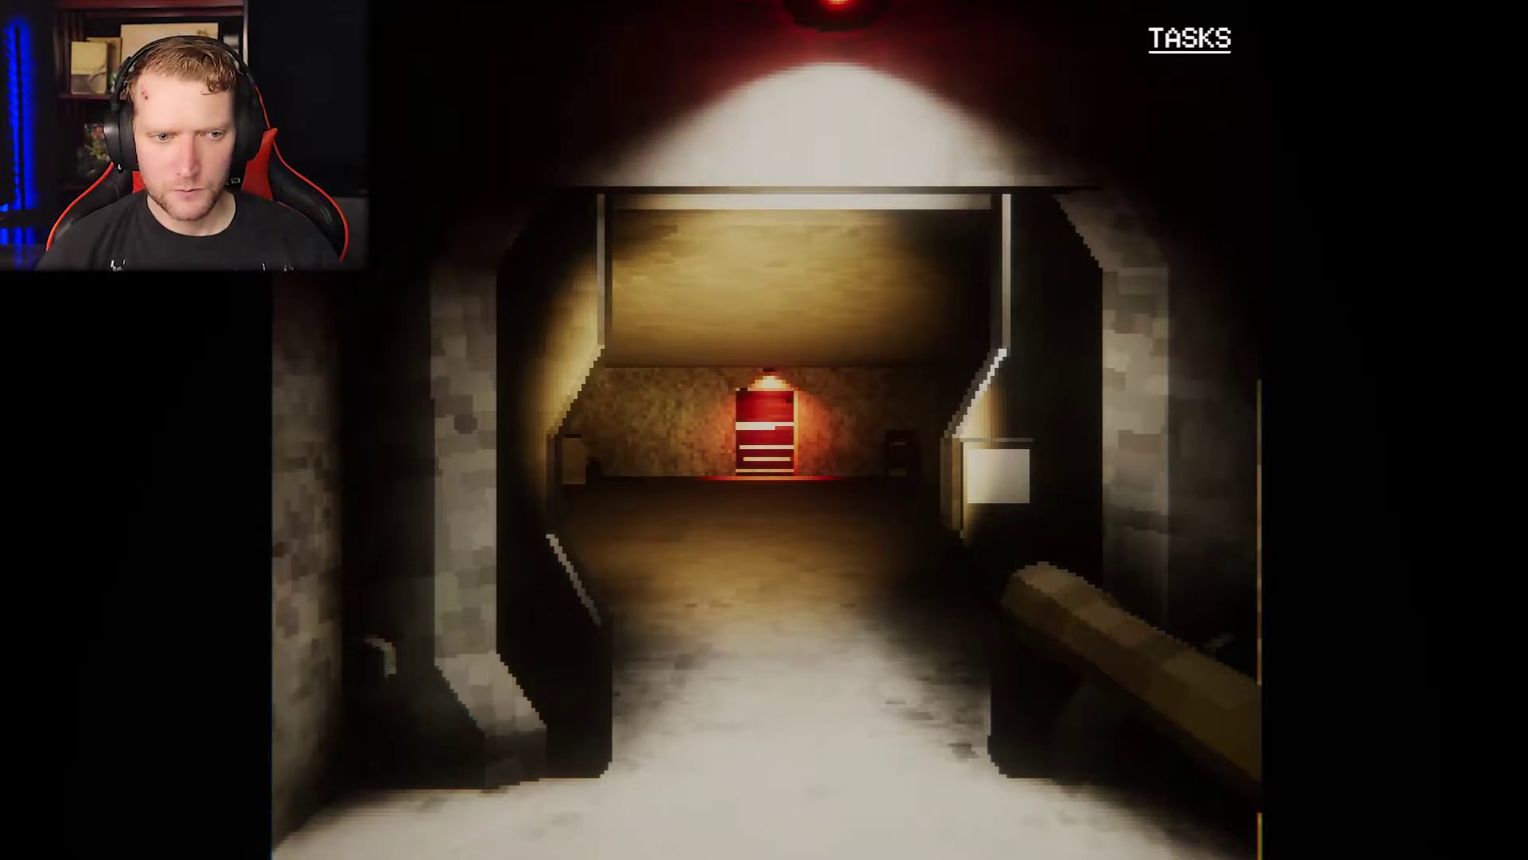
key(w)
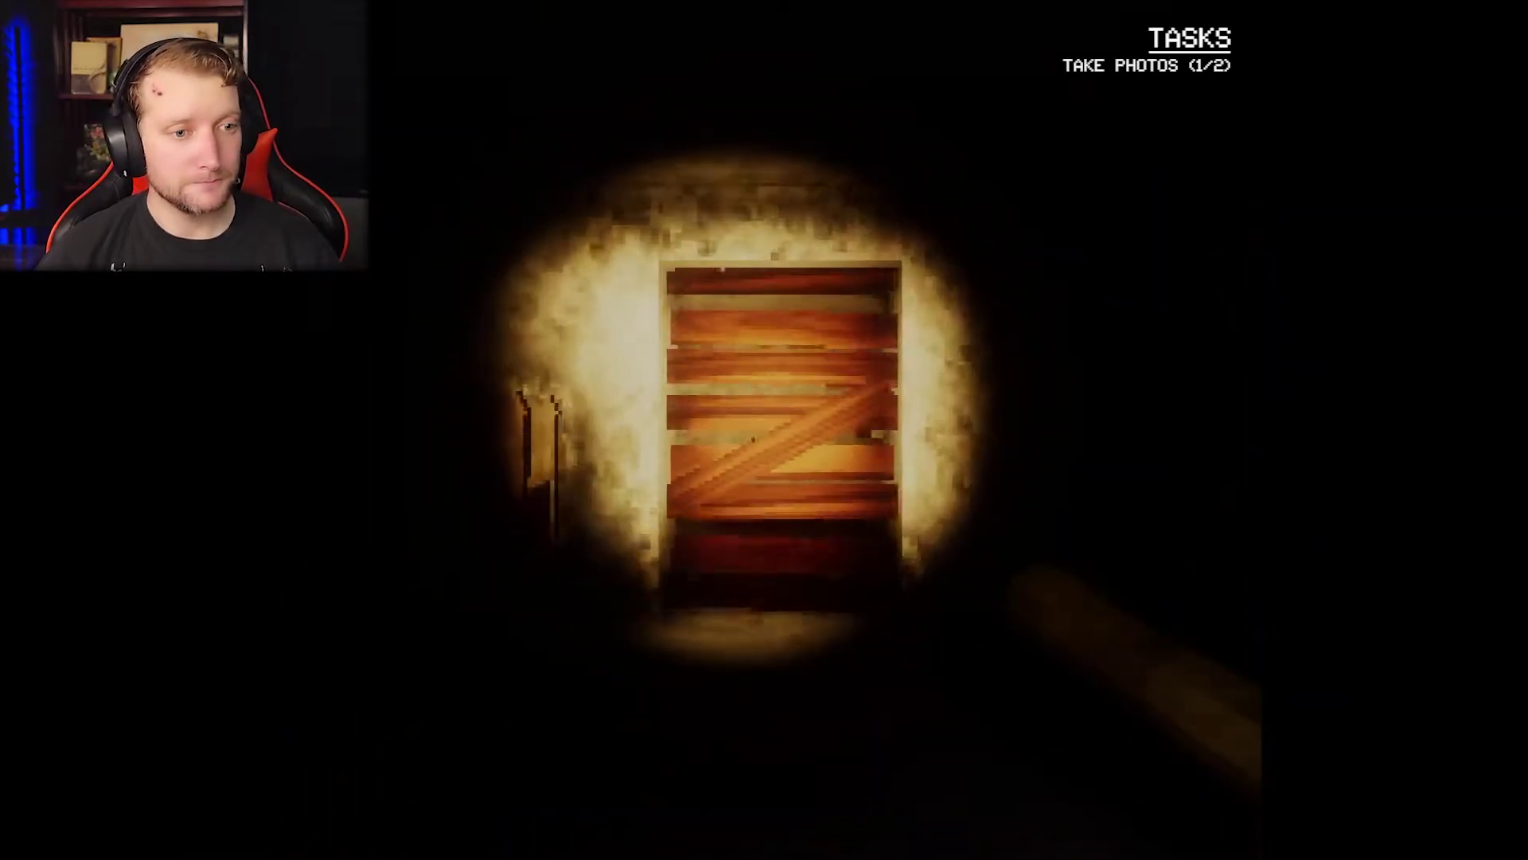
Try to get past the boarded-up doorway.
key(e)
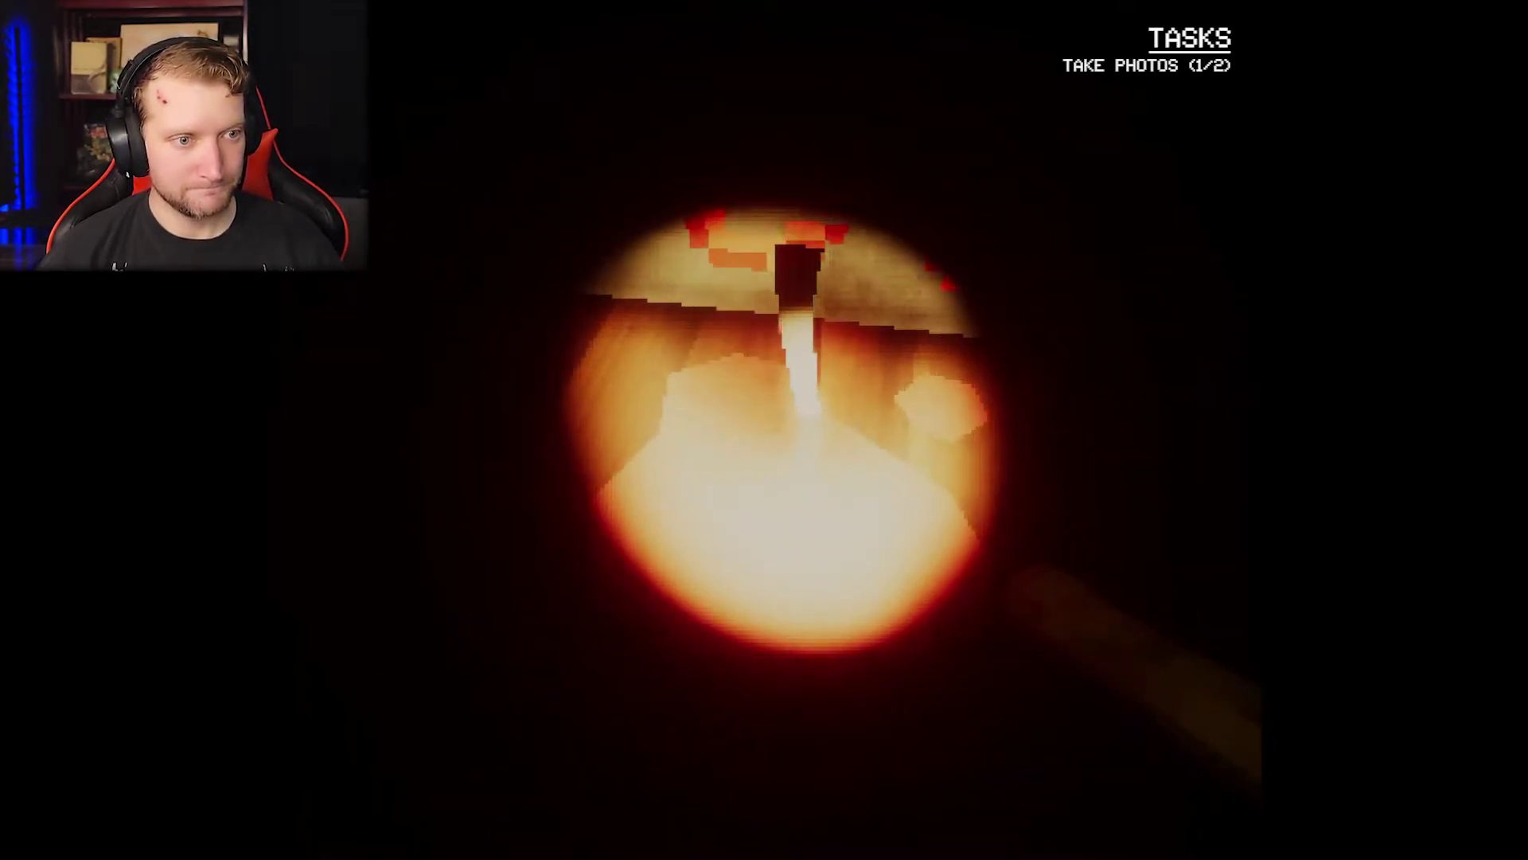
Switch the flashlight off and back on while searching the dark rooms.
key(f)
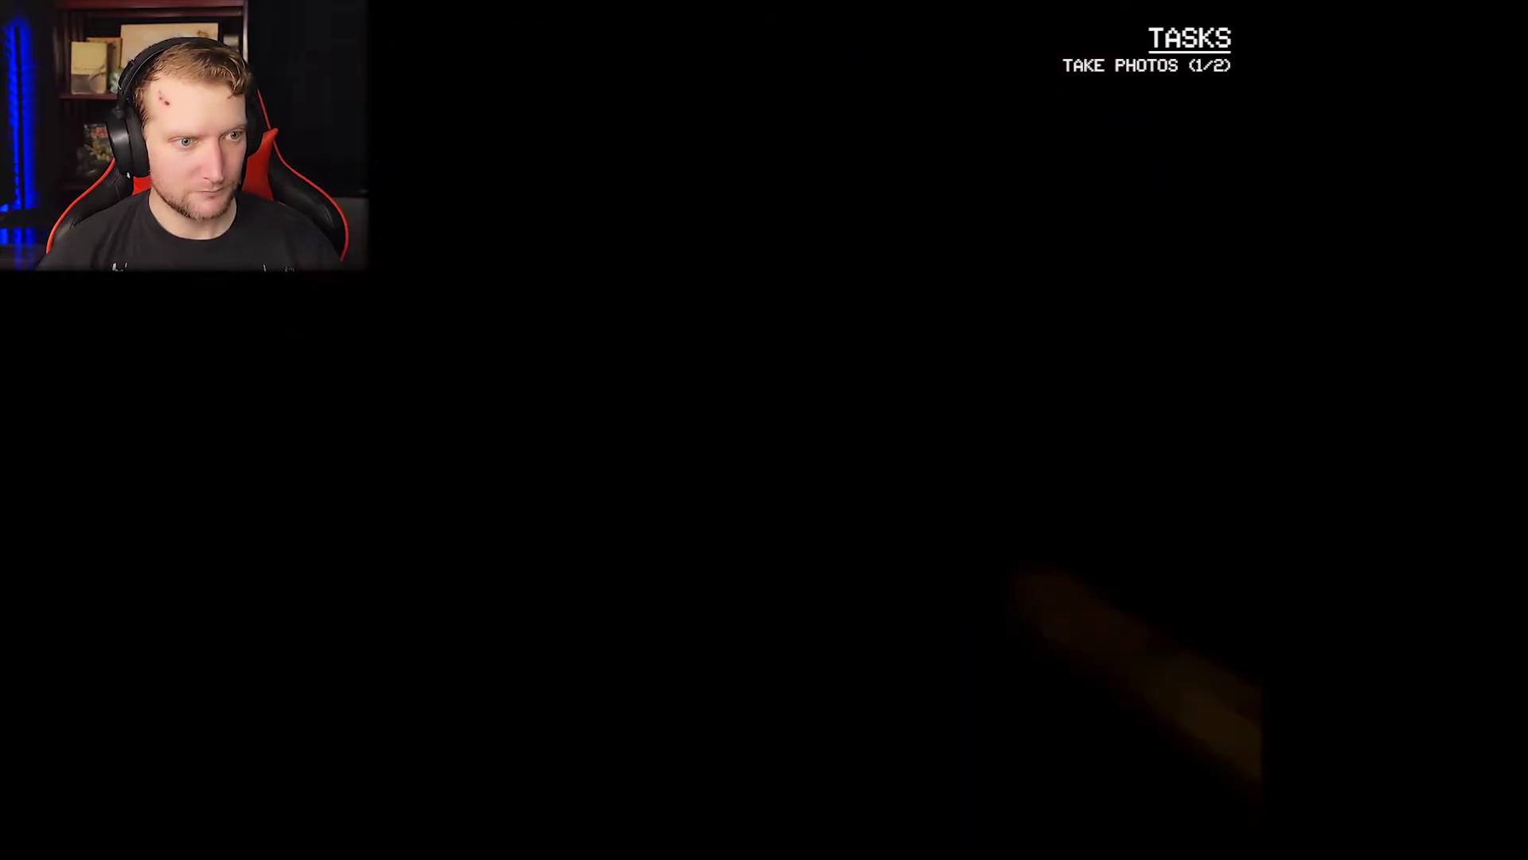
key(f)
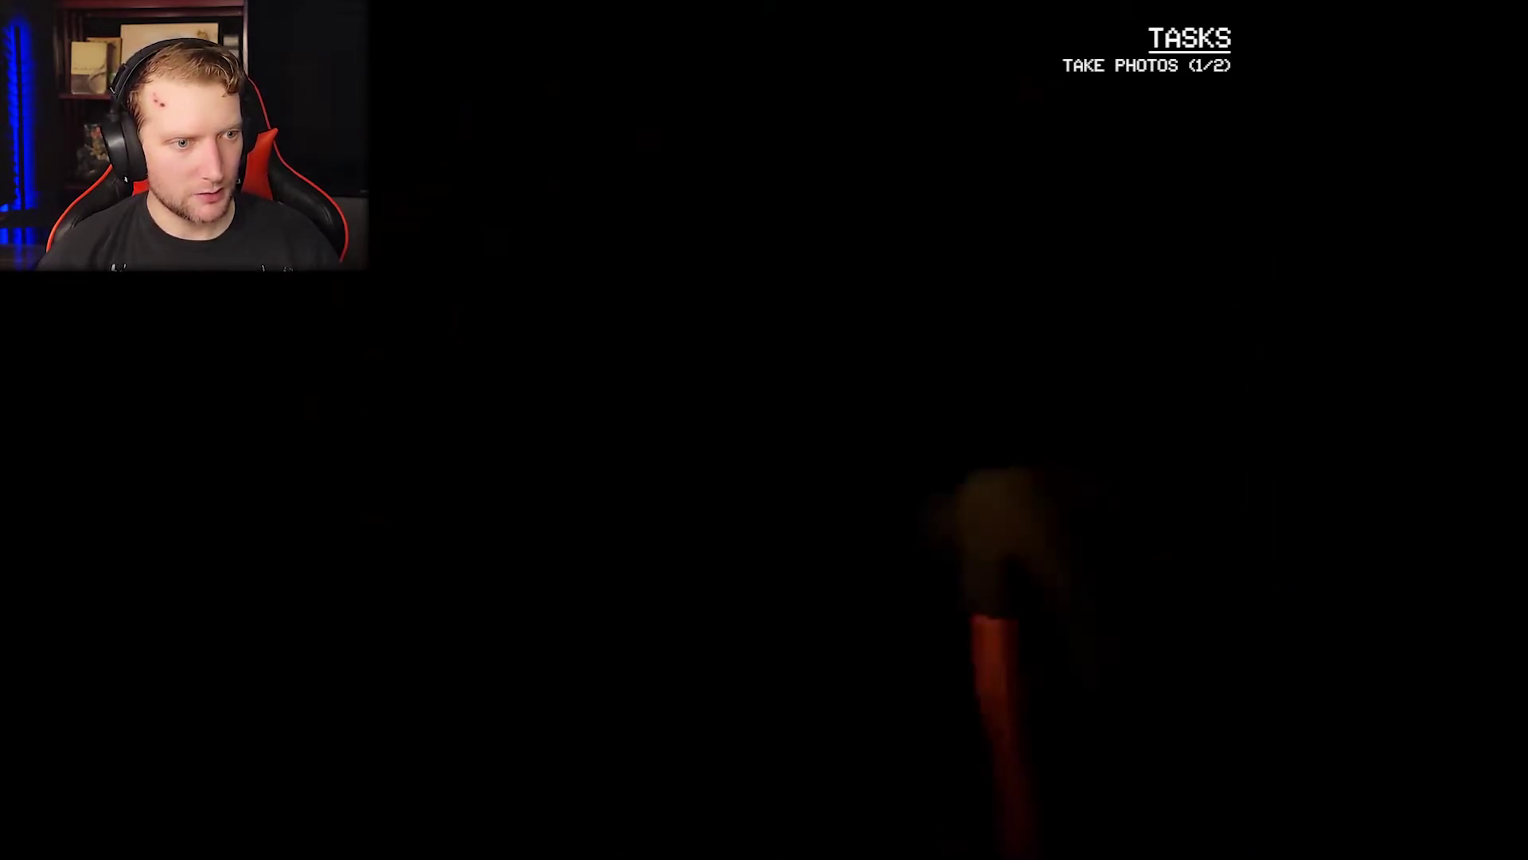
Turn the flashlight back on to continue down the corridor.
key(f)
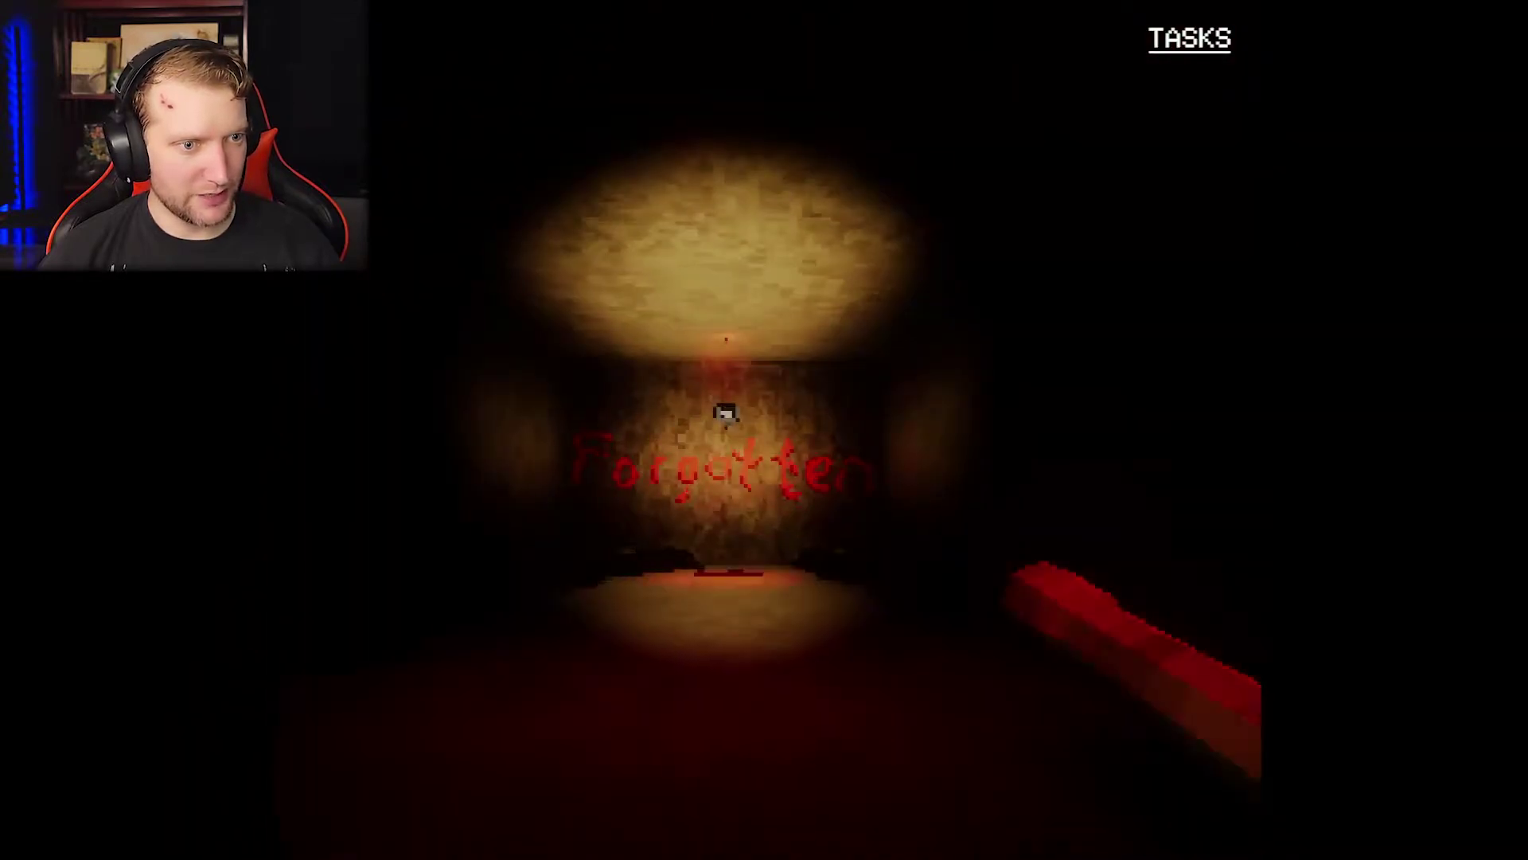
Move up to the Forgotten wall, switching the flashlight off and back on.
key(w)
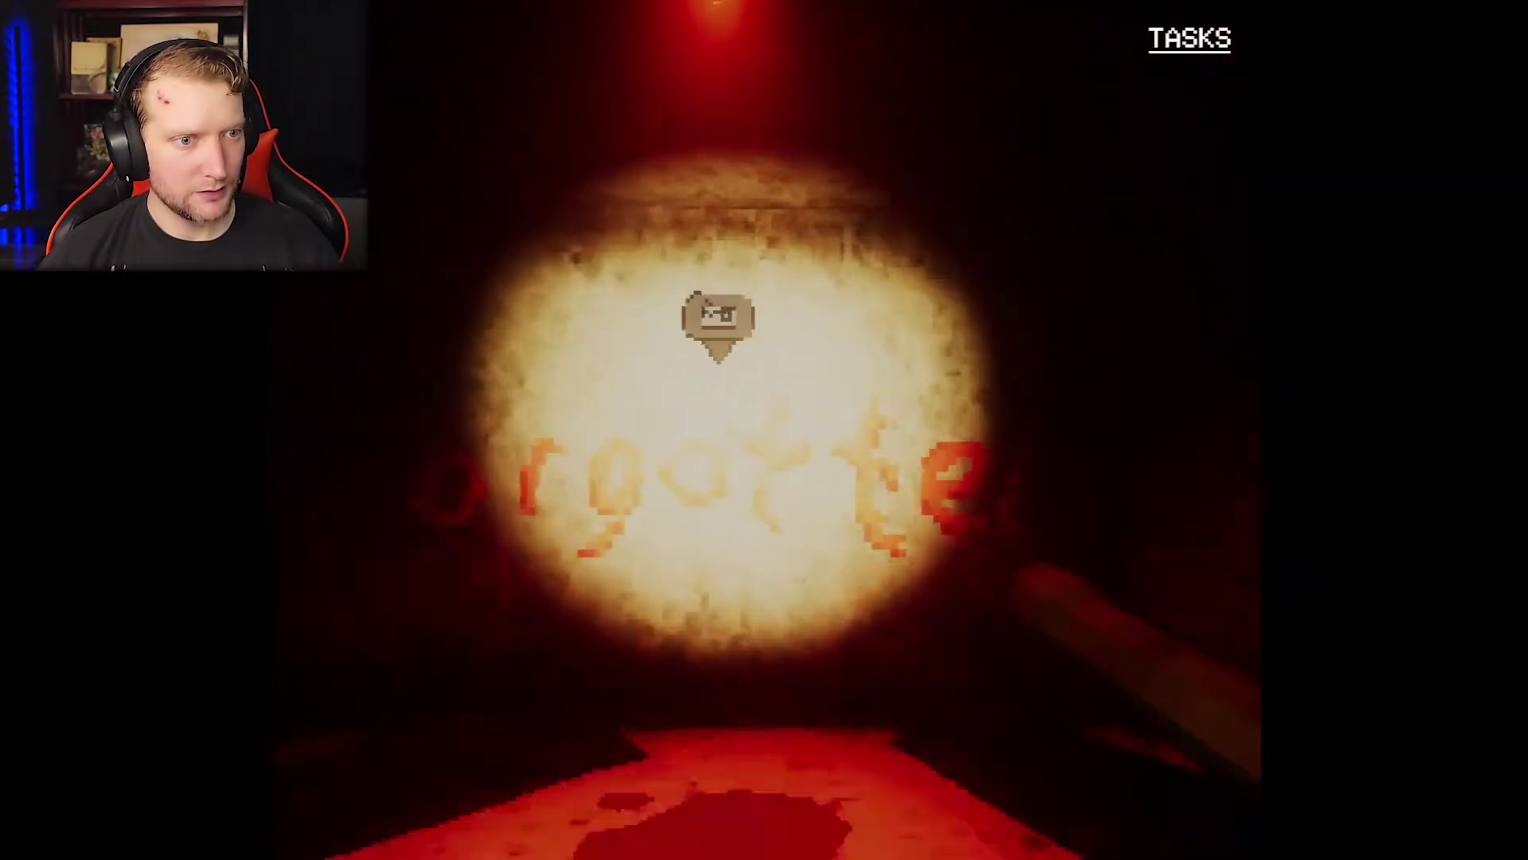
key(f)
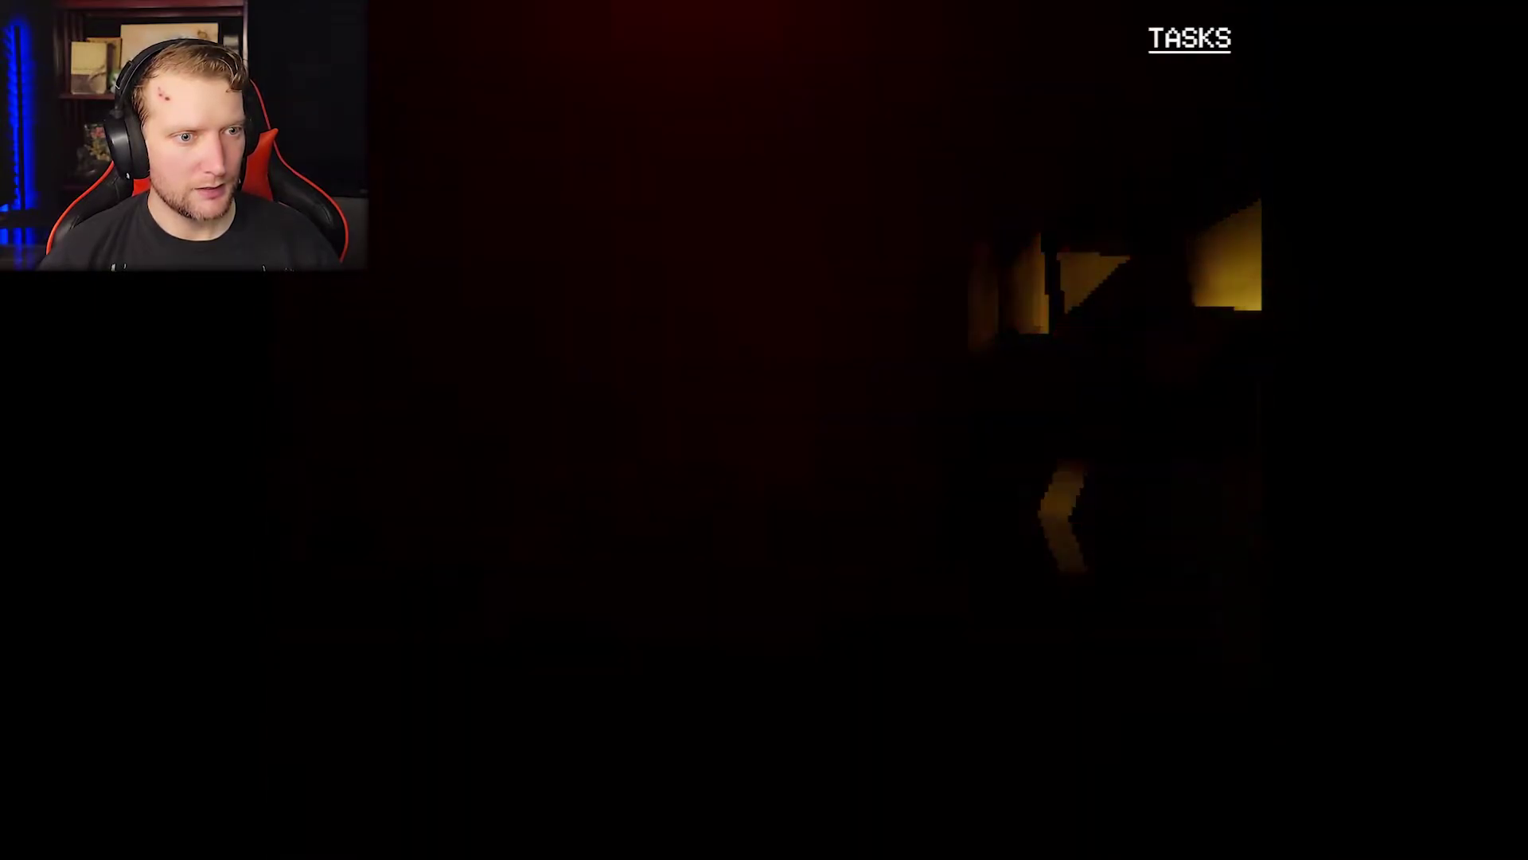
key(f)
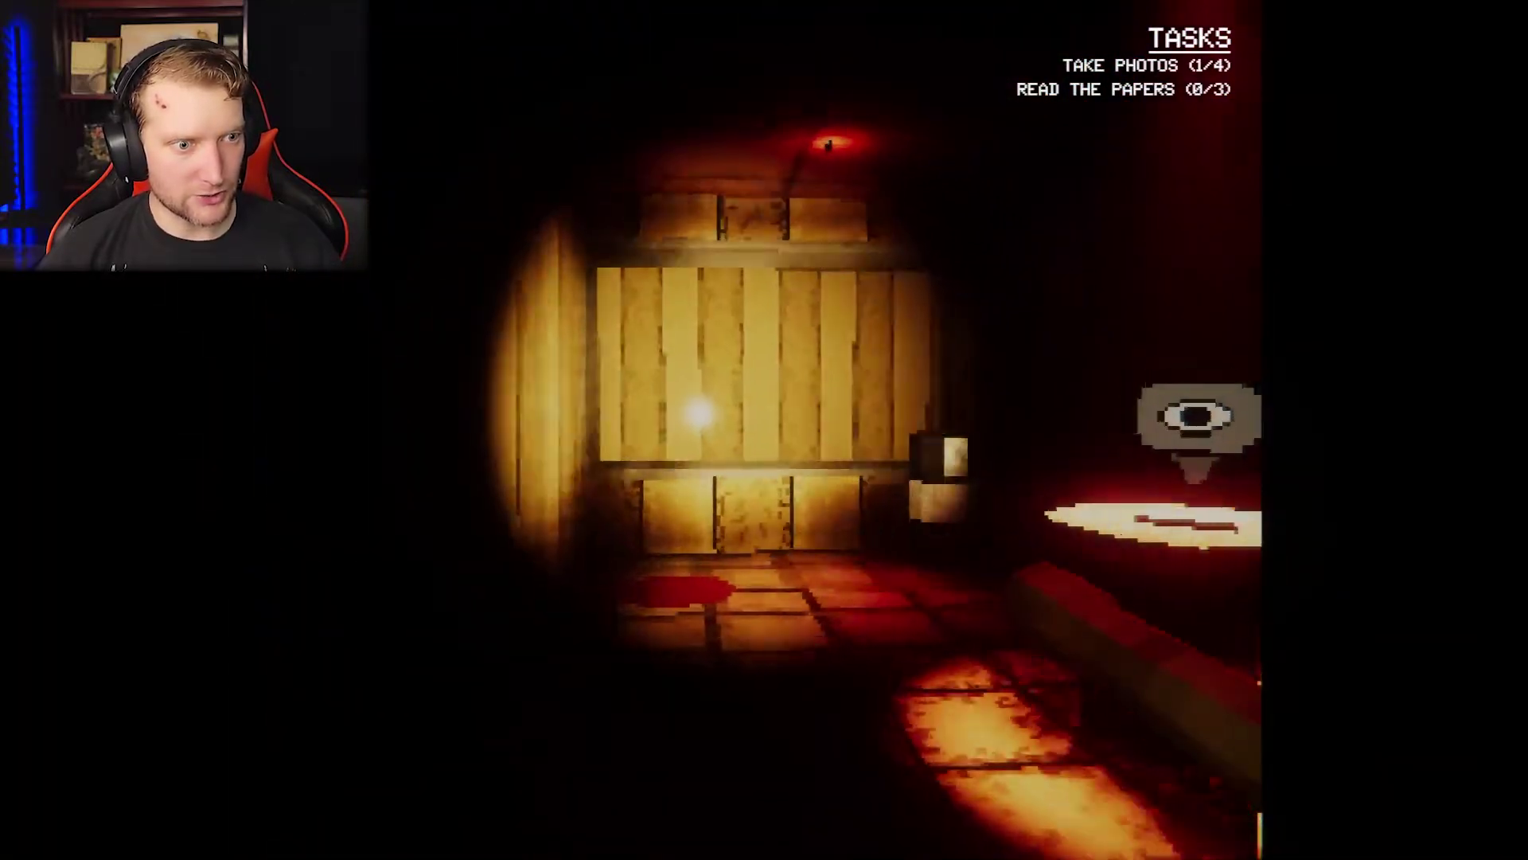
Pick up the Breaking News paper on the table, read it, and put it away.
key(e)
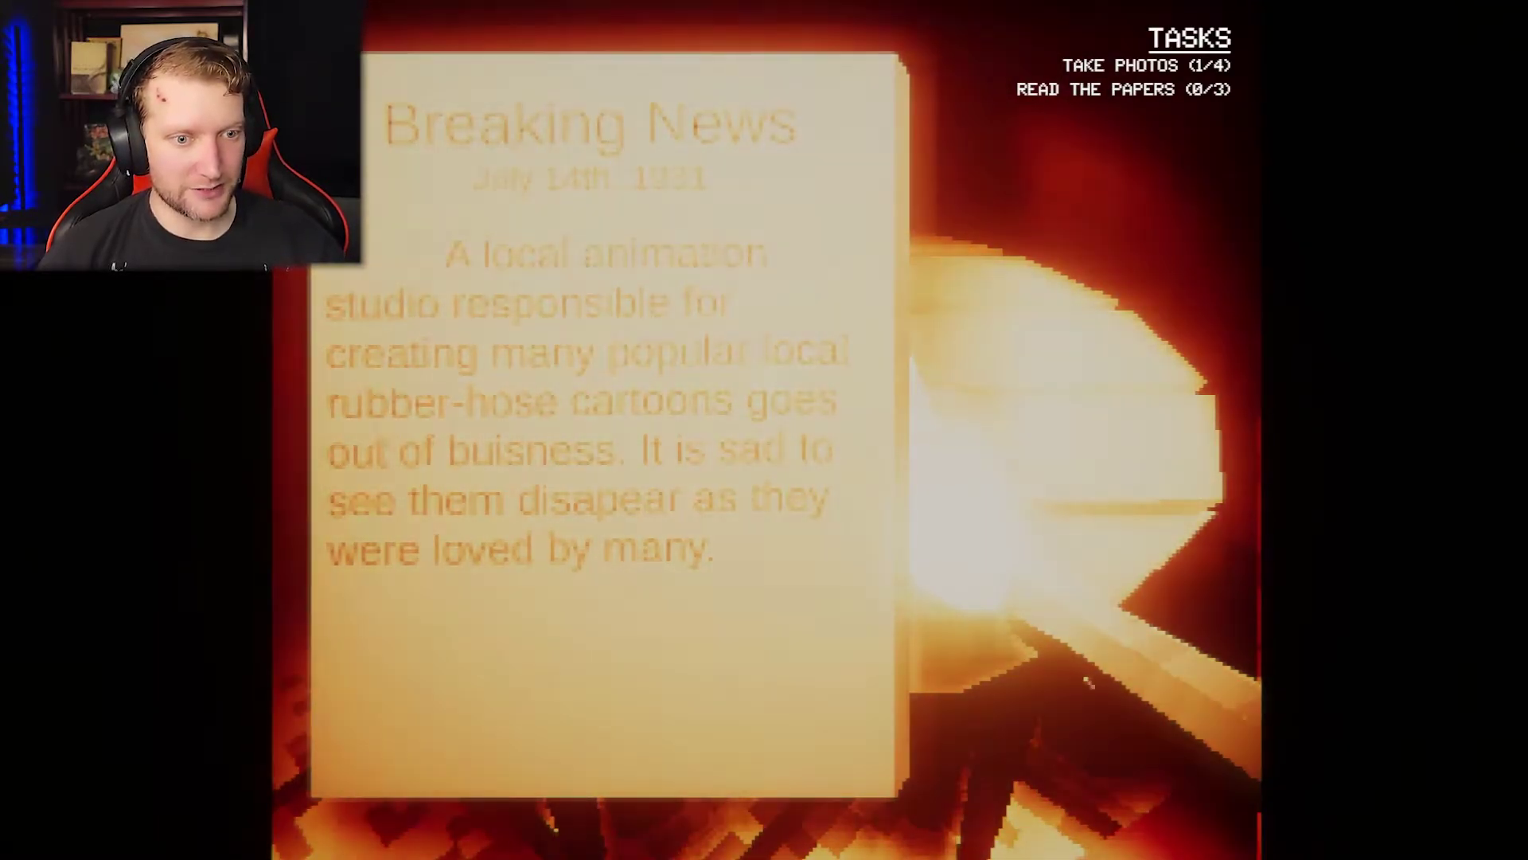
key(e)
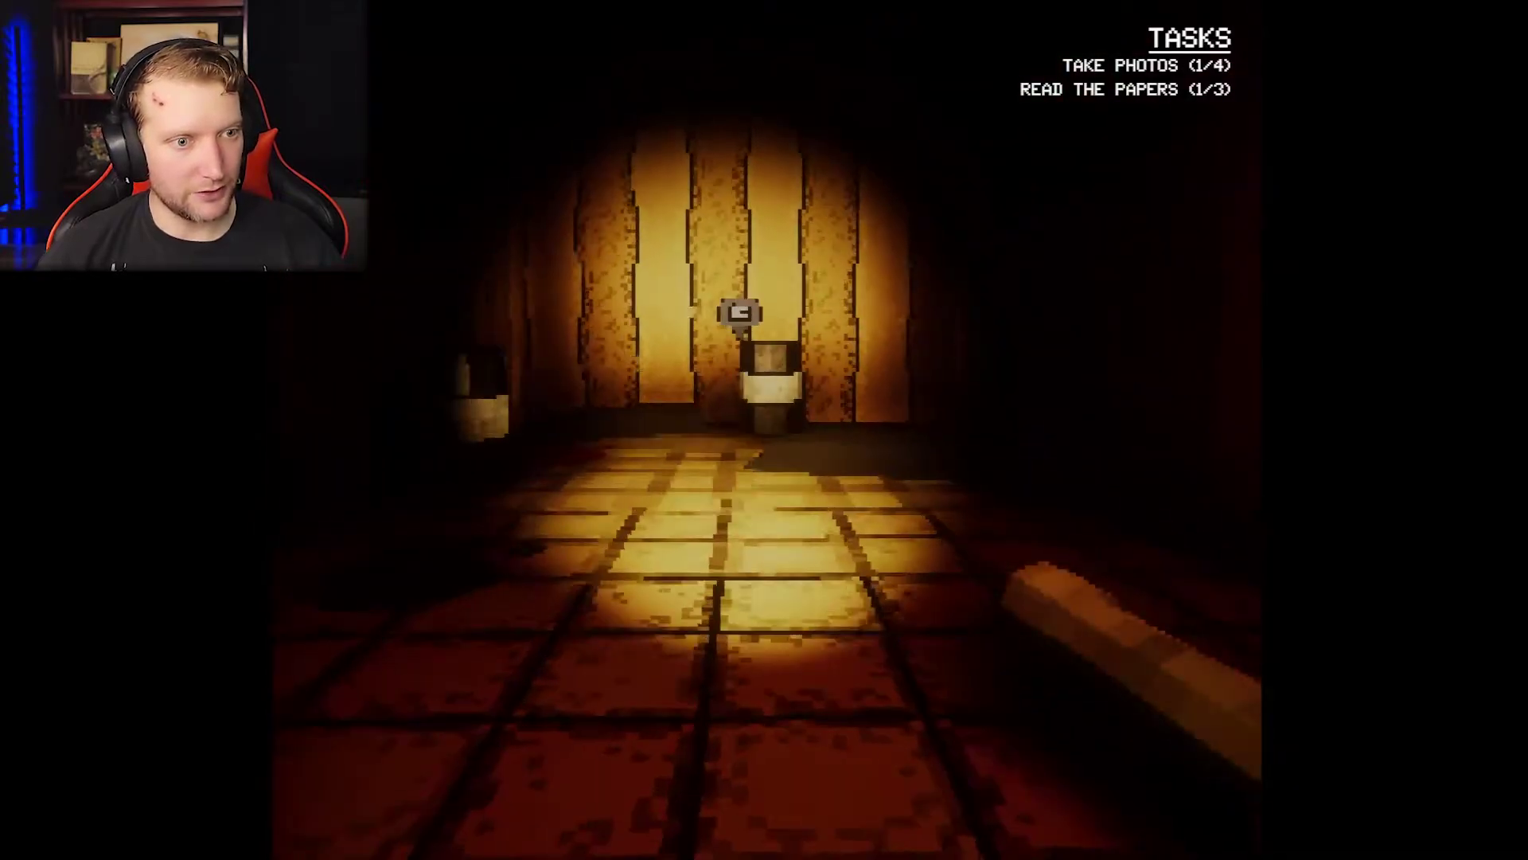
Switch to the camera with the 2 key and snap a photo.
key(2)
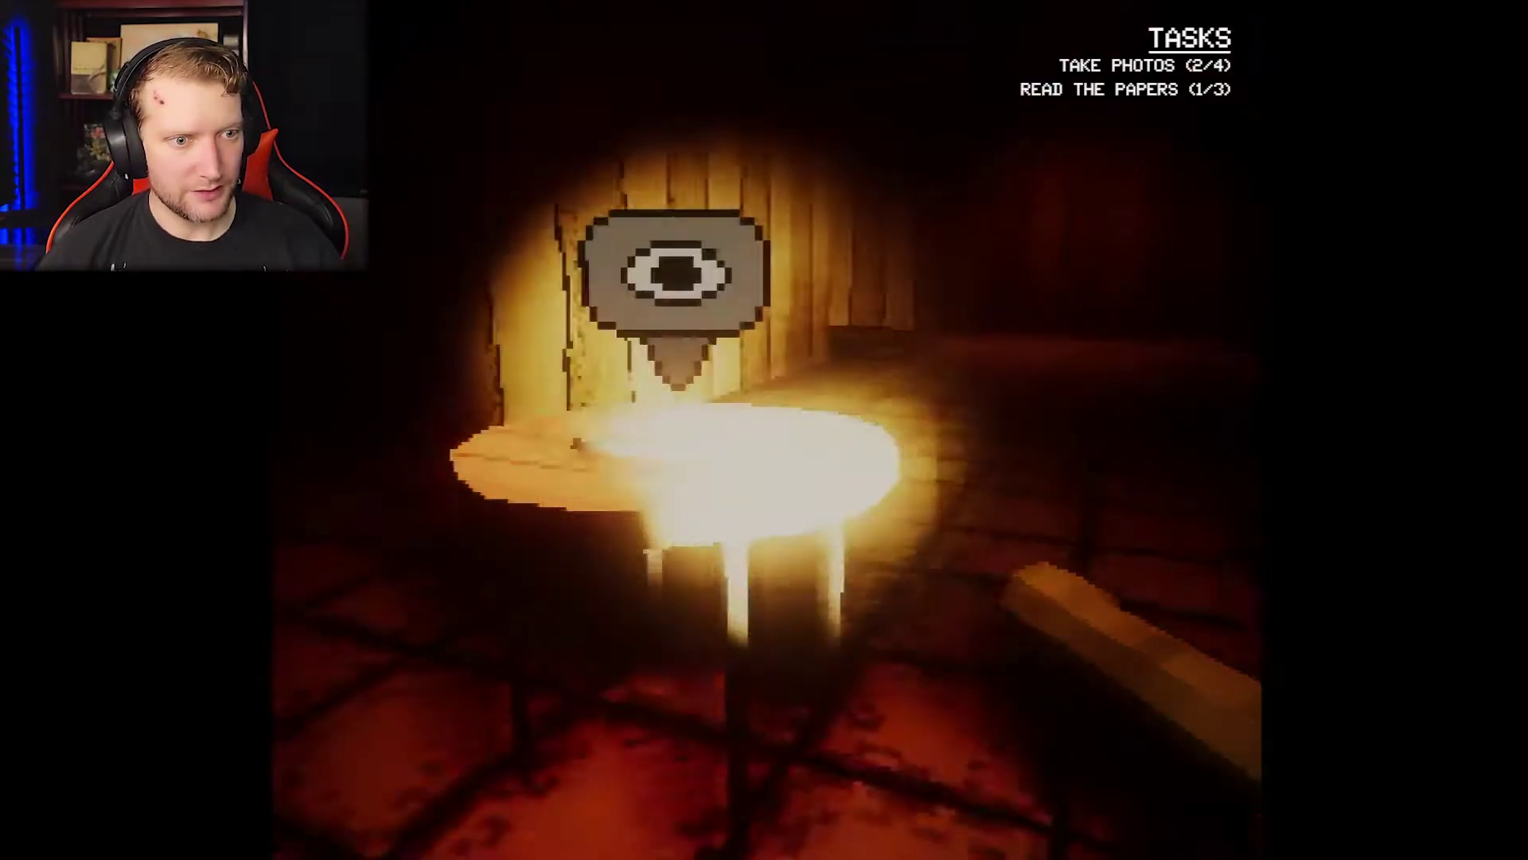
Pick up the second newspaper from the camera-marked table.
key(e)
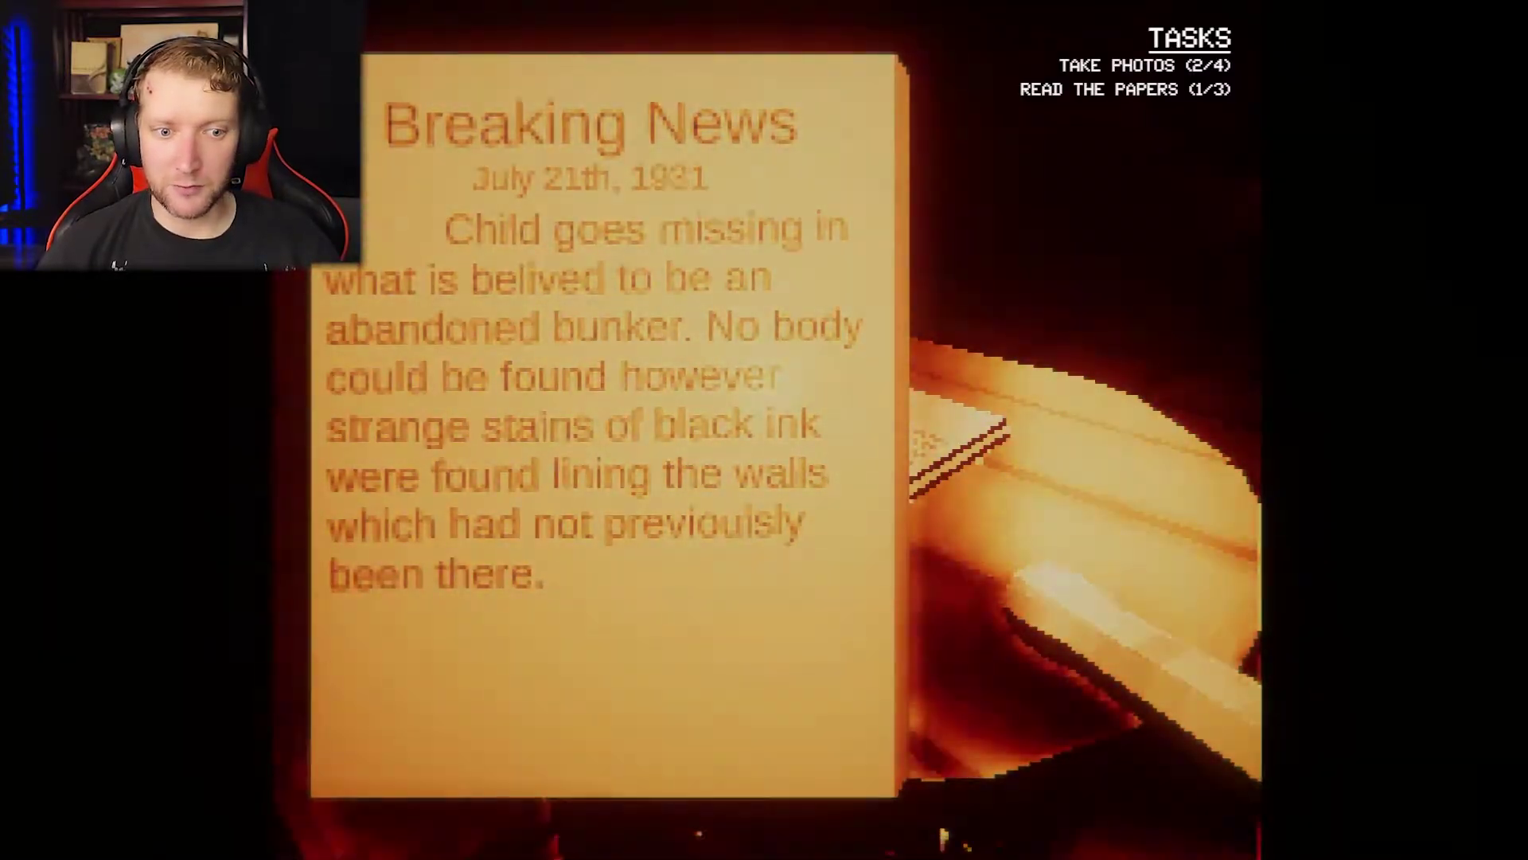
Close the newspaper and take the last photo of the dark room.
key(e)
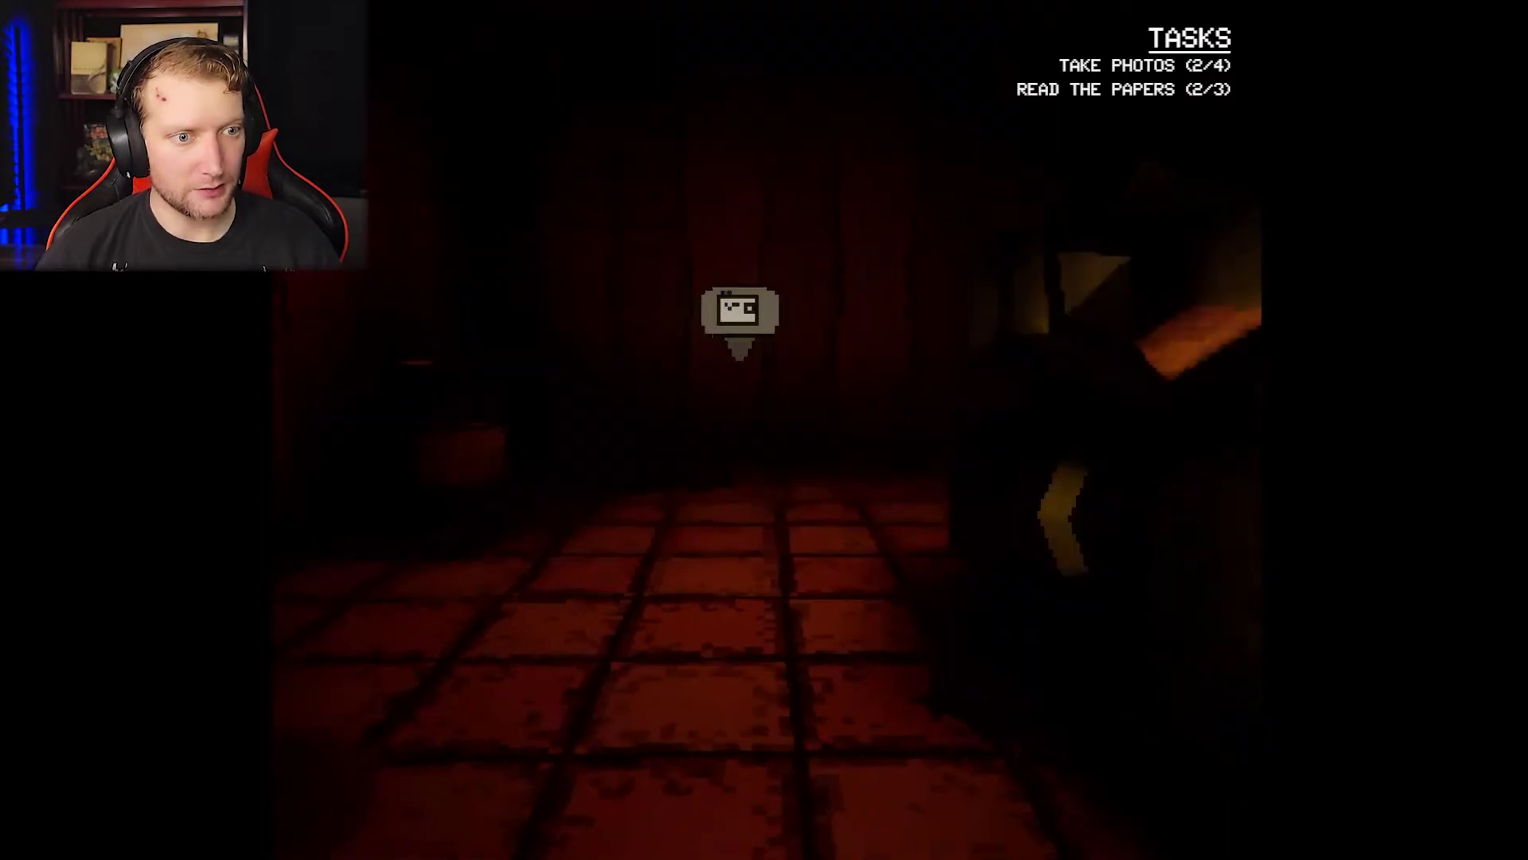
click(764, 430)
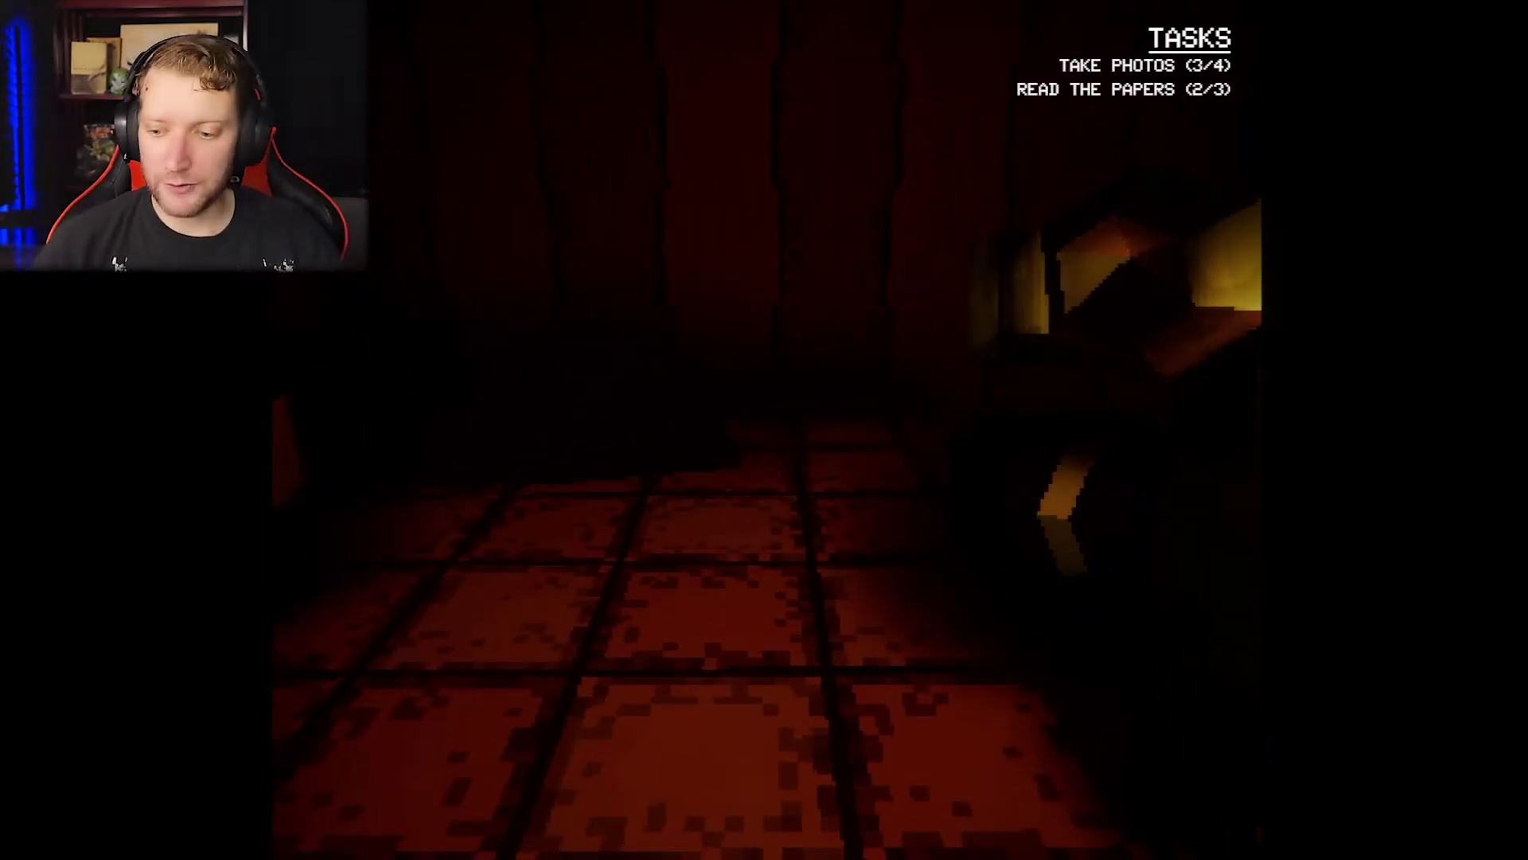
key(1)
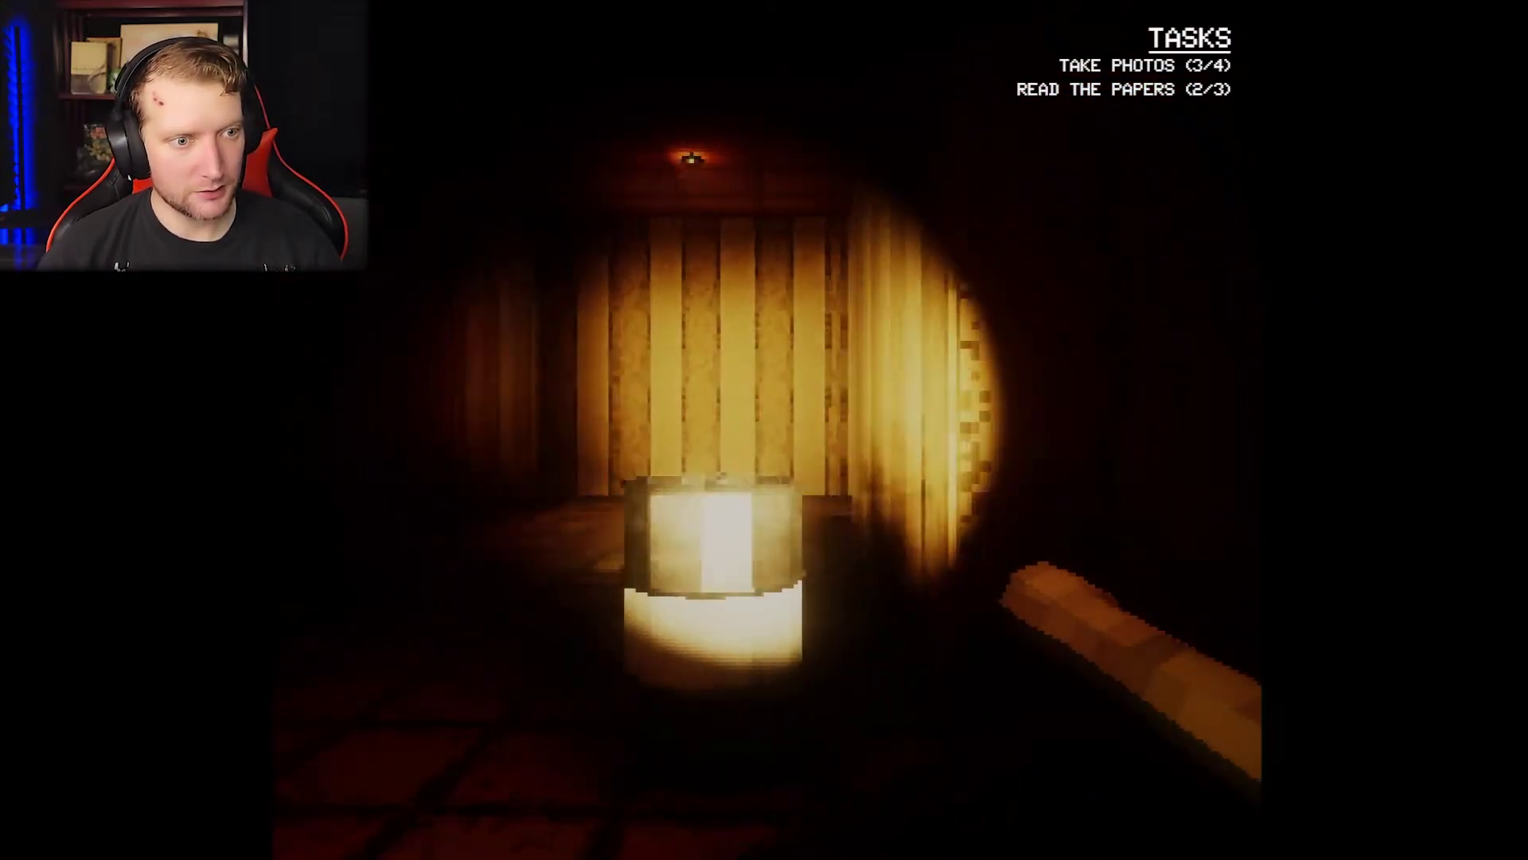
Sprint with the flashlight into the red-lit bedroom, turn back, and switch the light off.
key(shift+w)
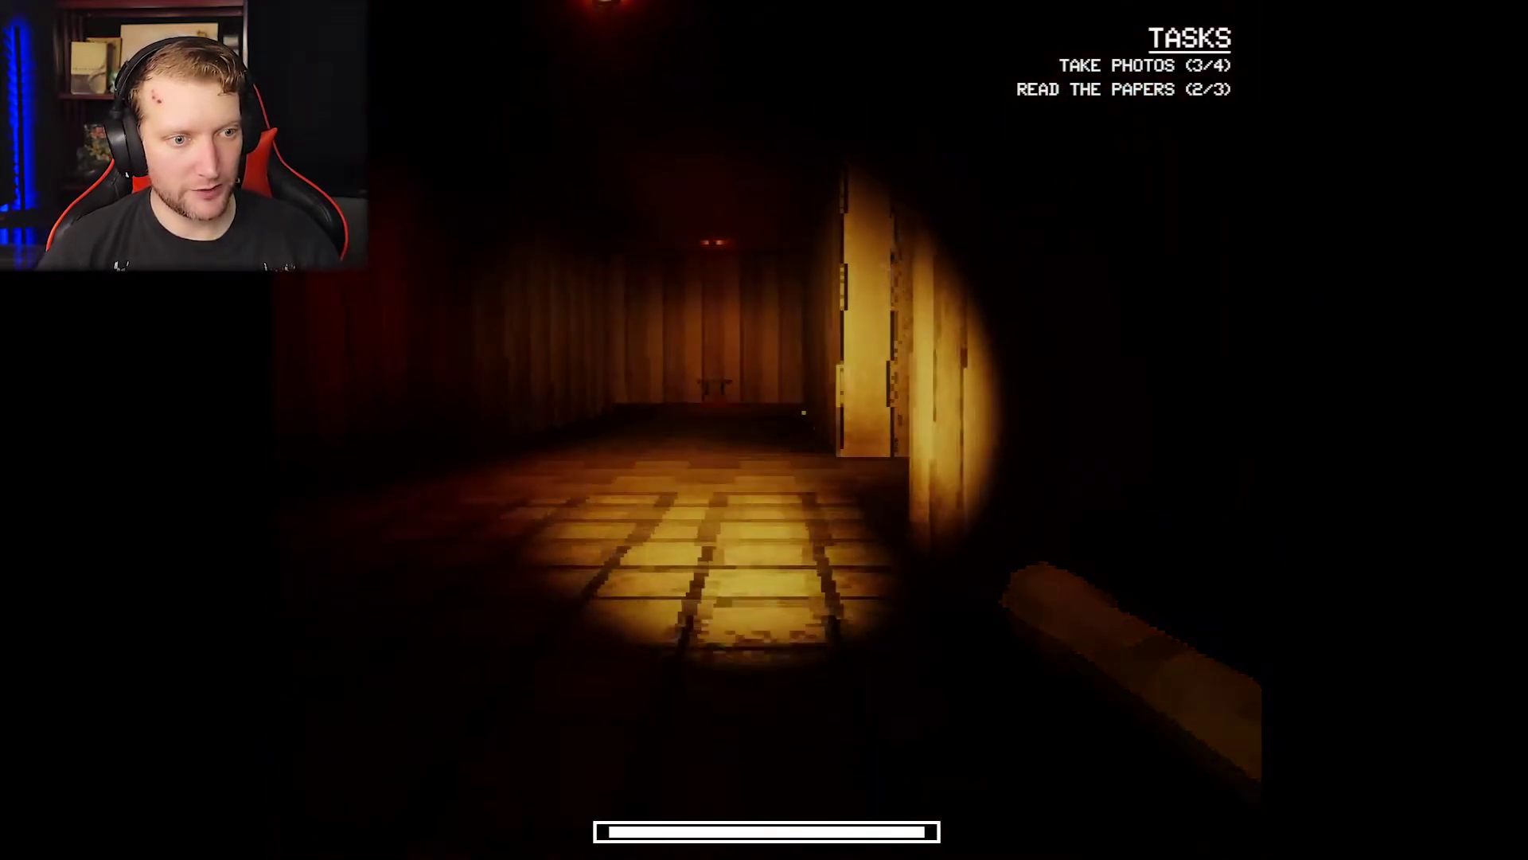
key(shift+w)
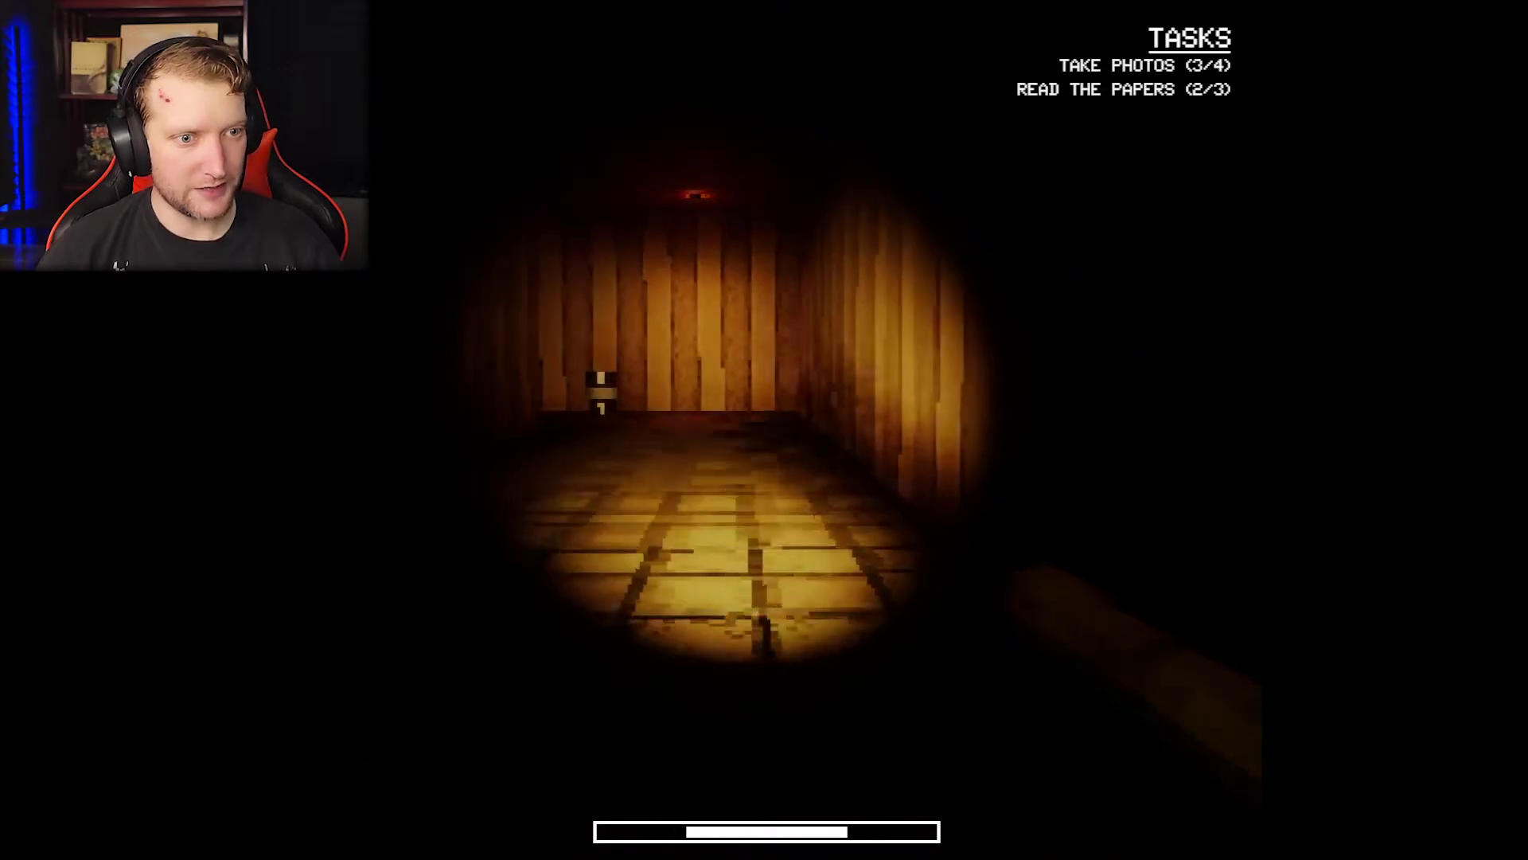
key(shift+w)
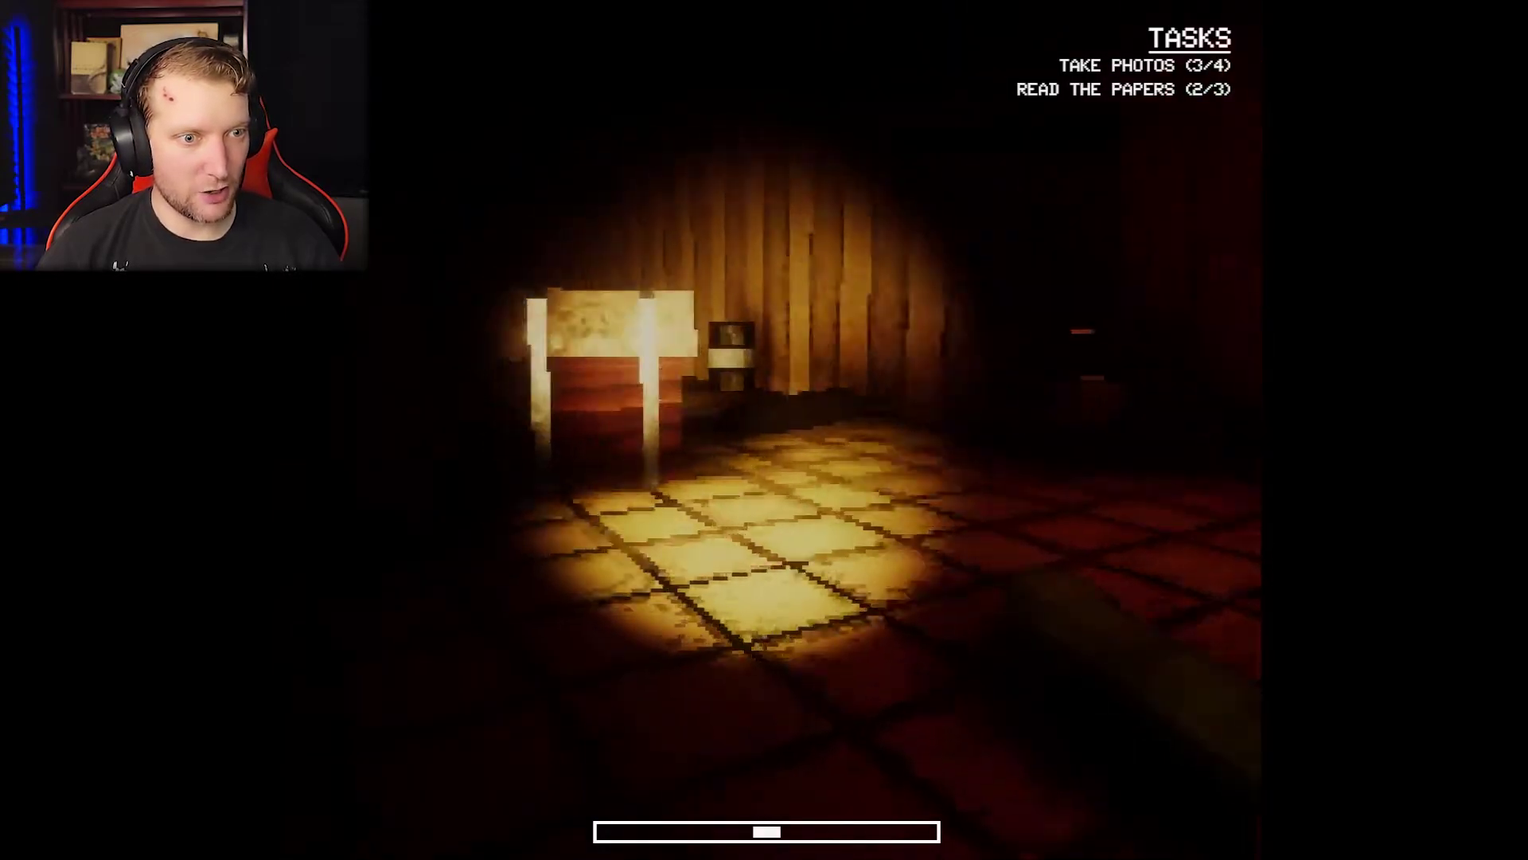
key(w)
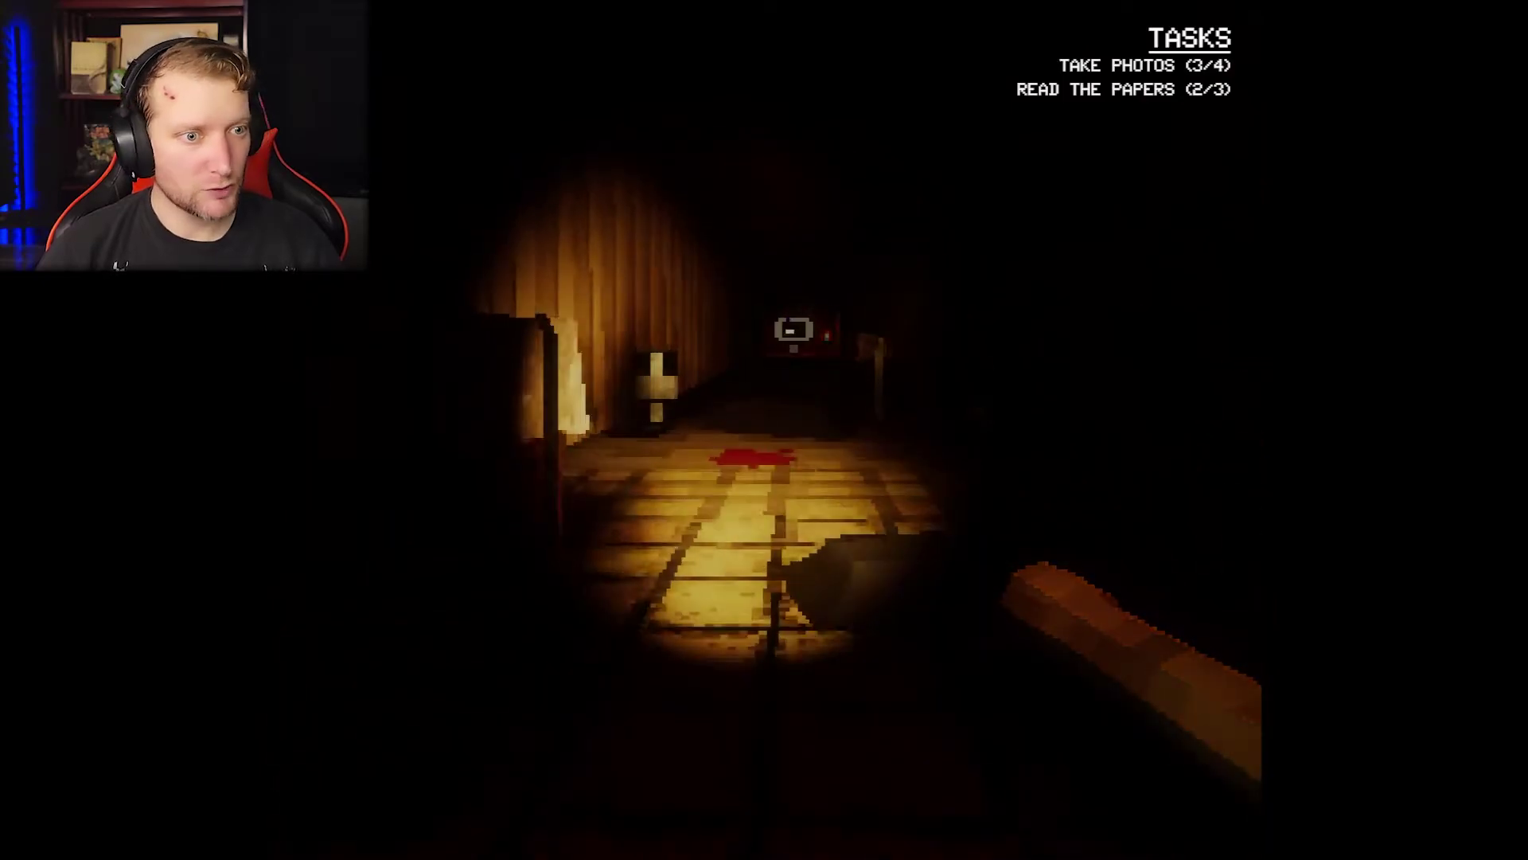
key(f)
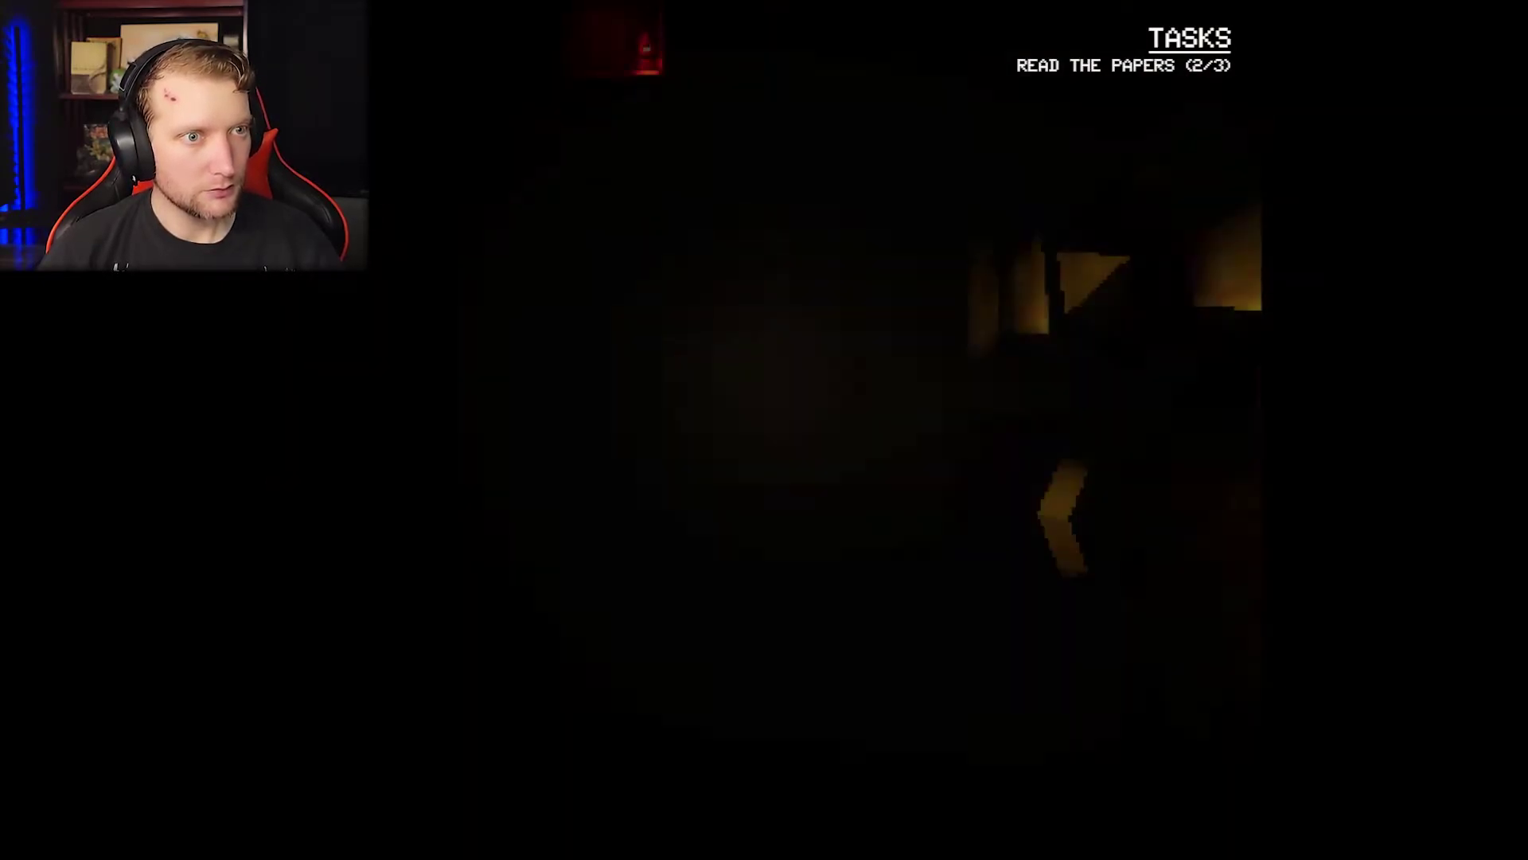
Relight the flashlight and walk along the wooden wall to the eye-marked table.
key(f)
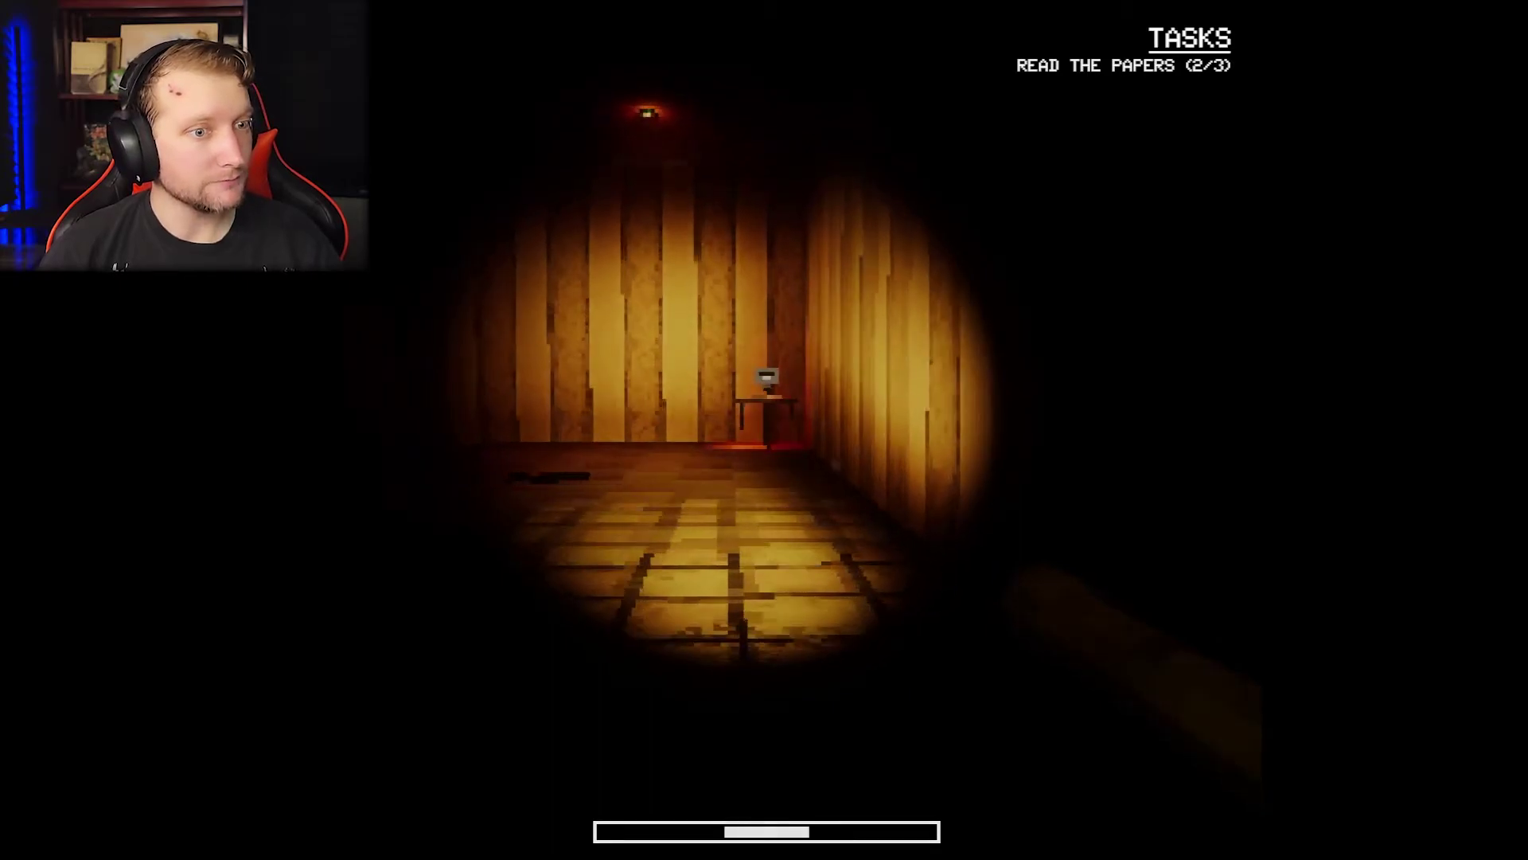
key(w)
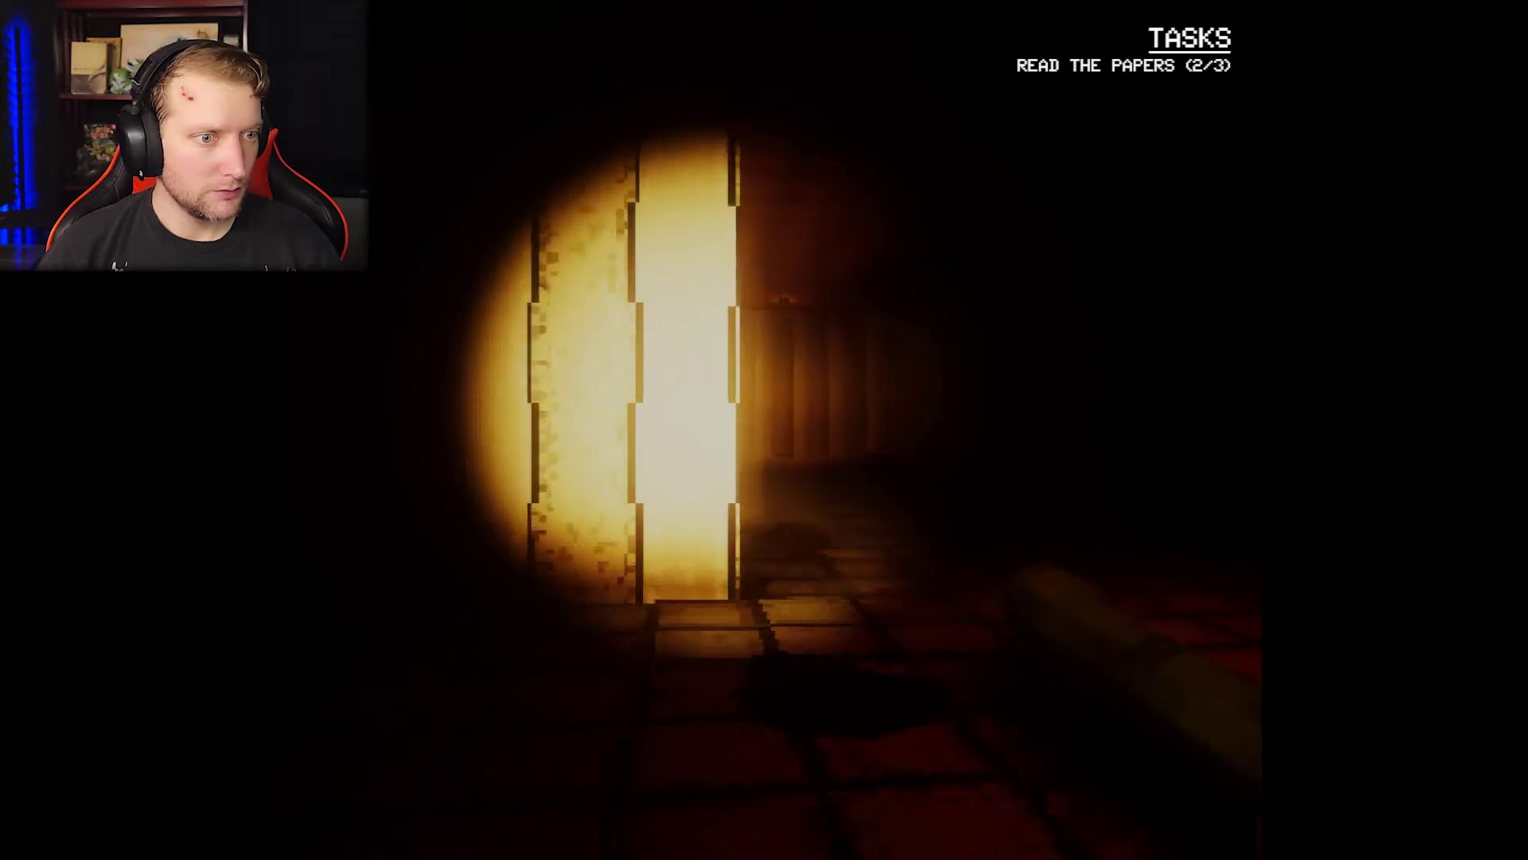
key(w)
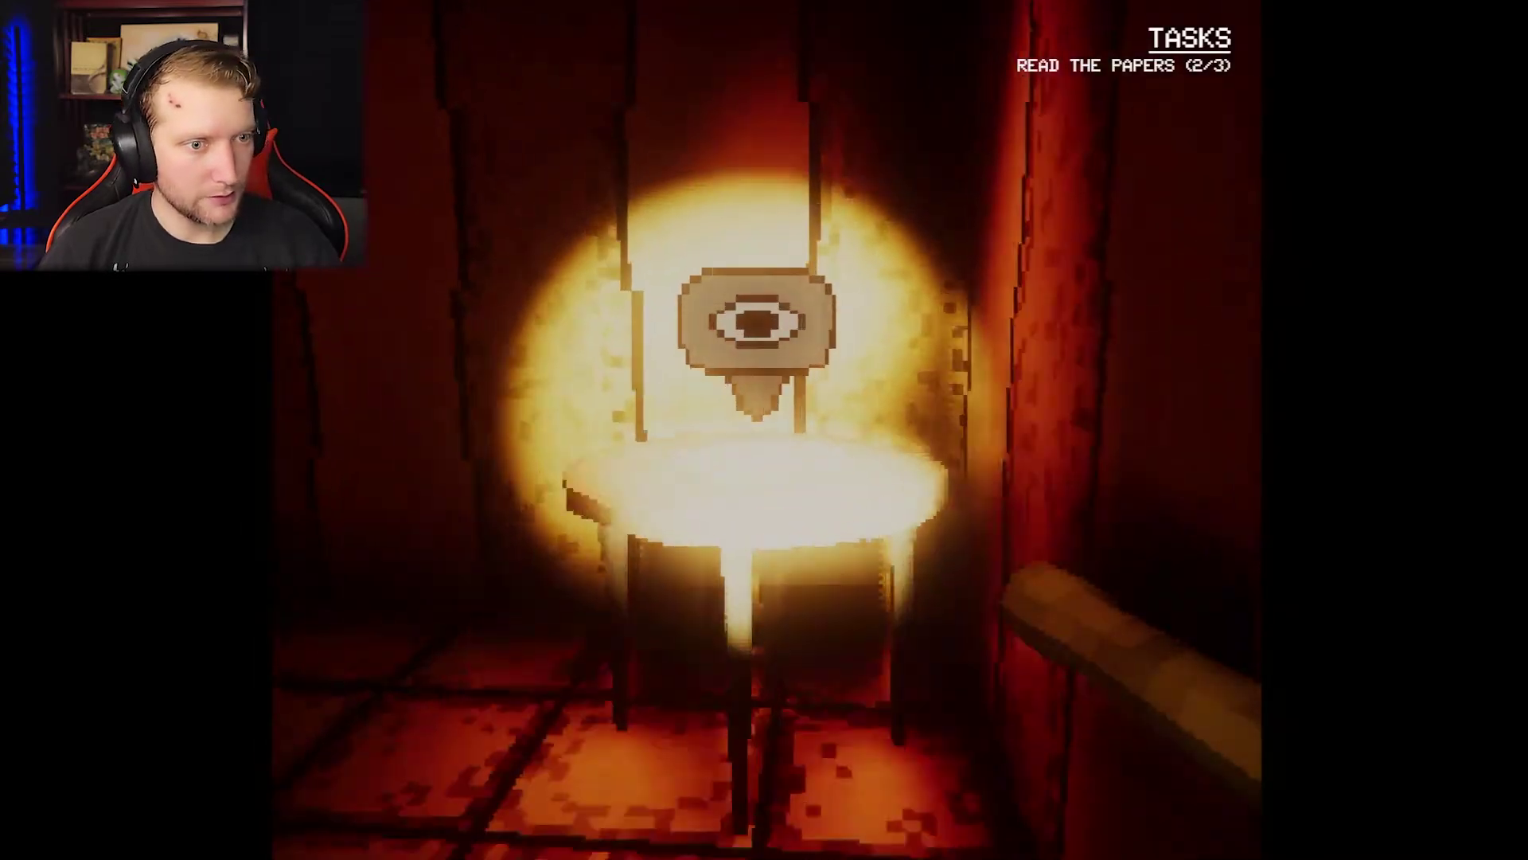
Pick up the Breaking News paper at the table, read it, and put it down.
key(w)
key(e)
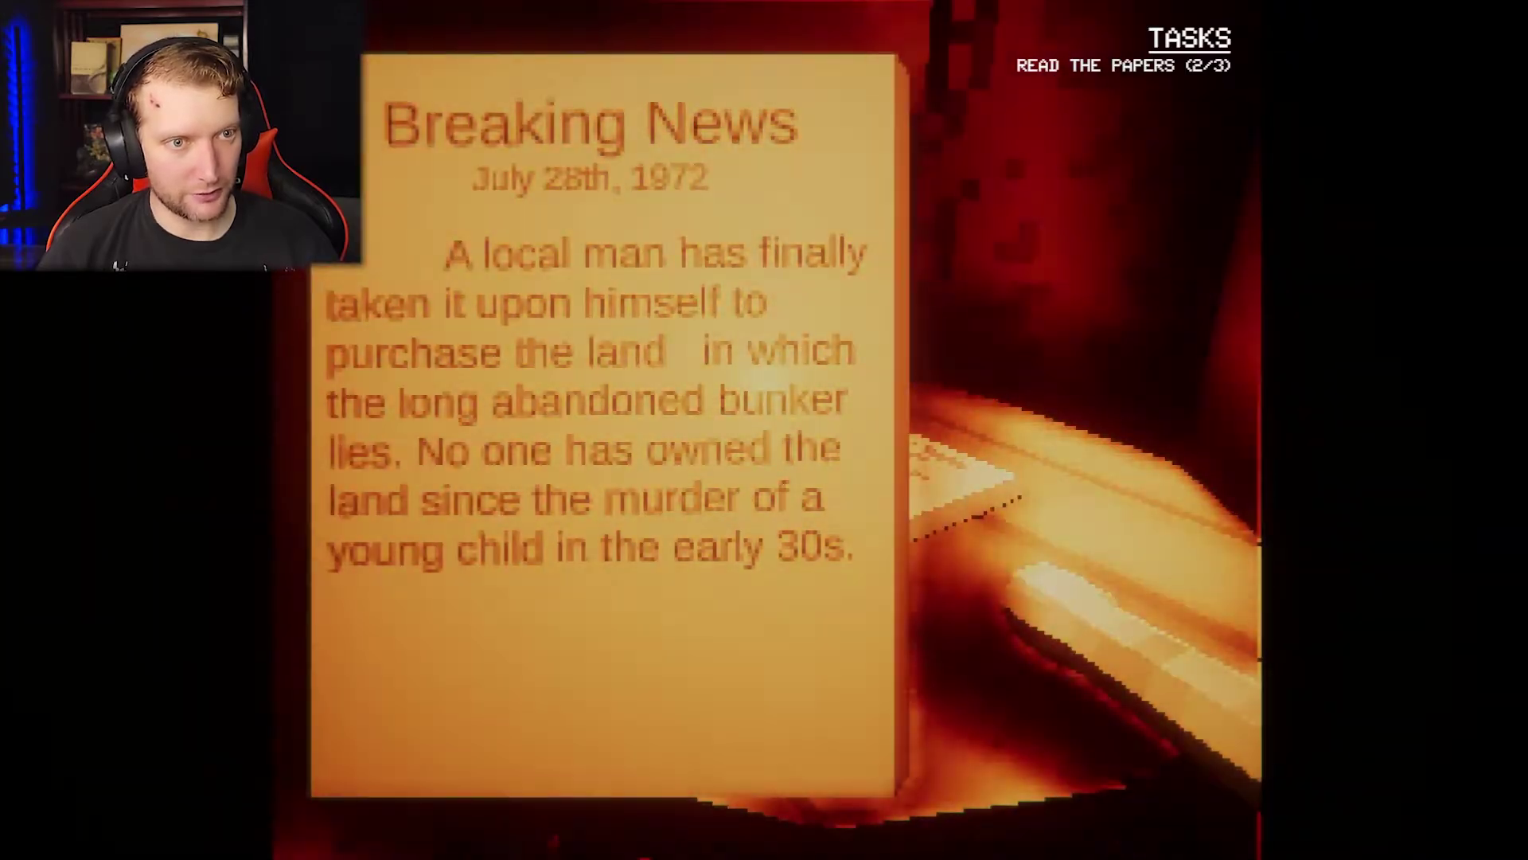
key(e)
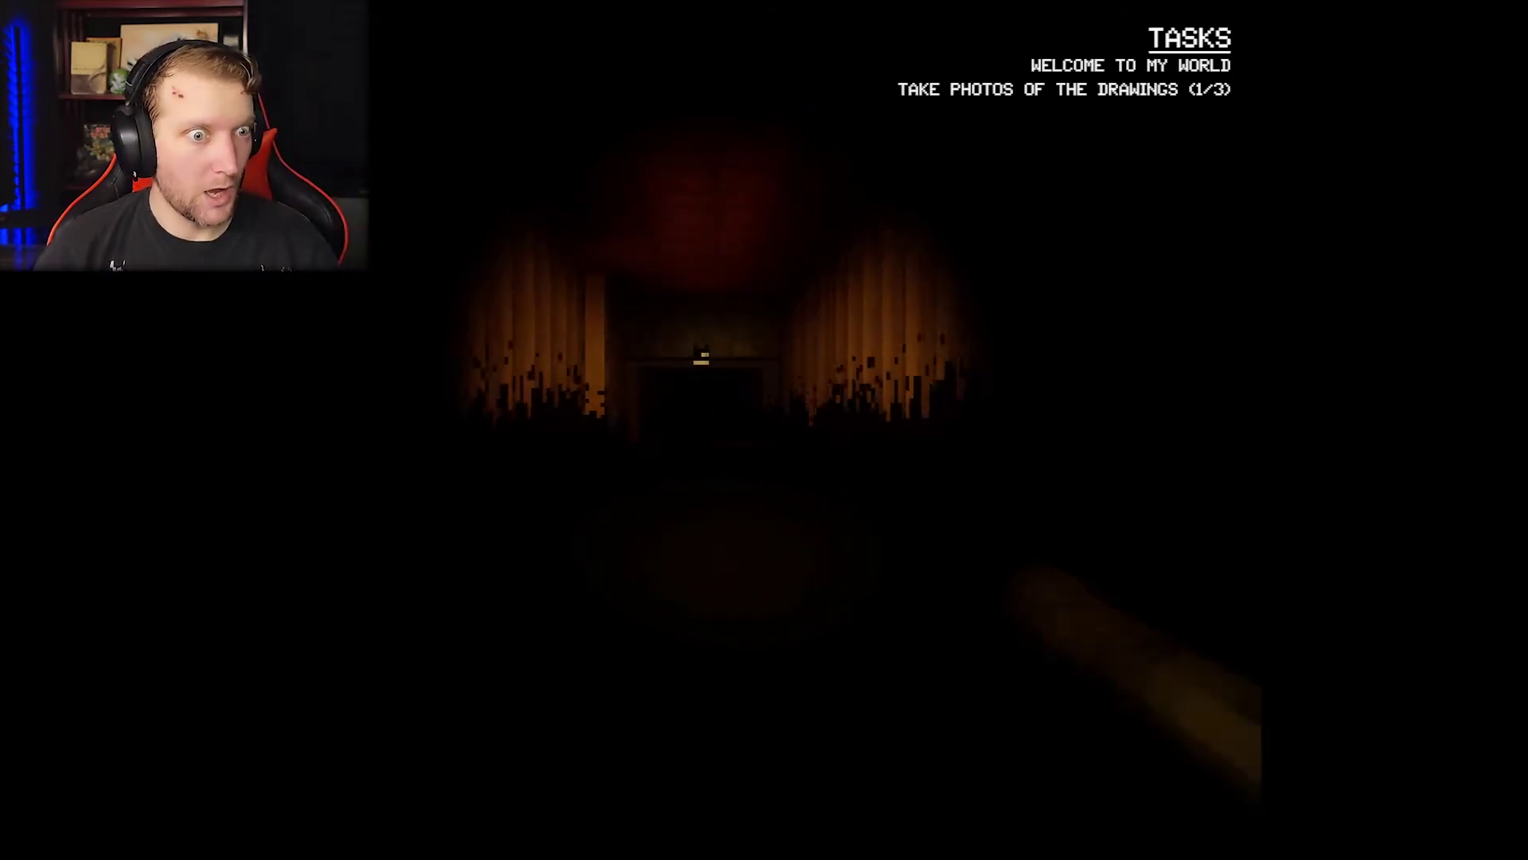
Light up the curtain wall, run up to it, and photograph the third drawing.
click(764, 429)
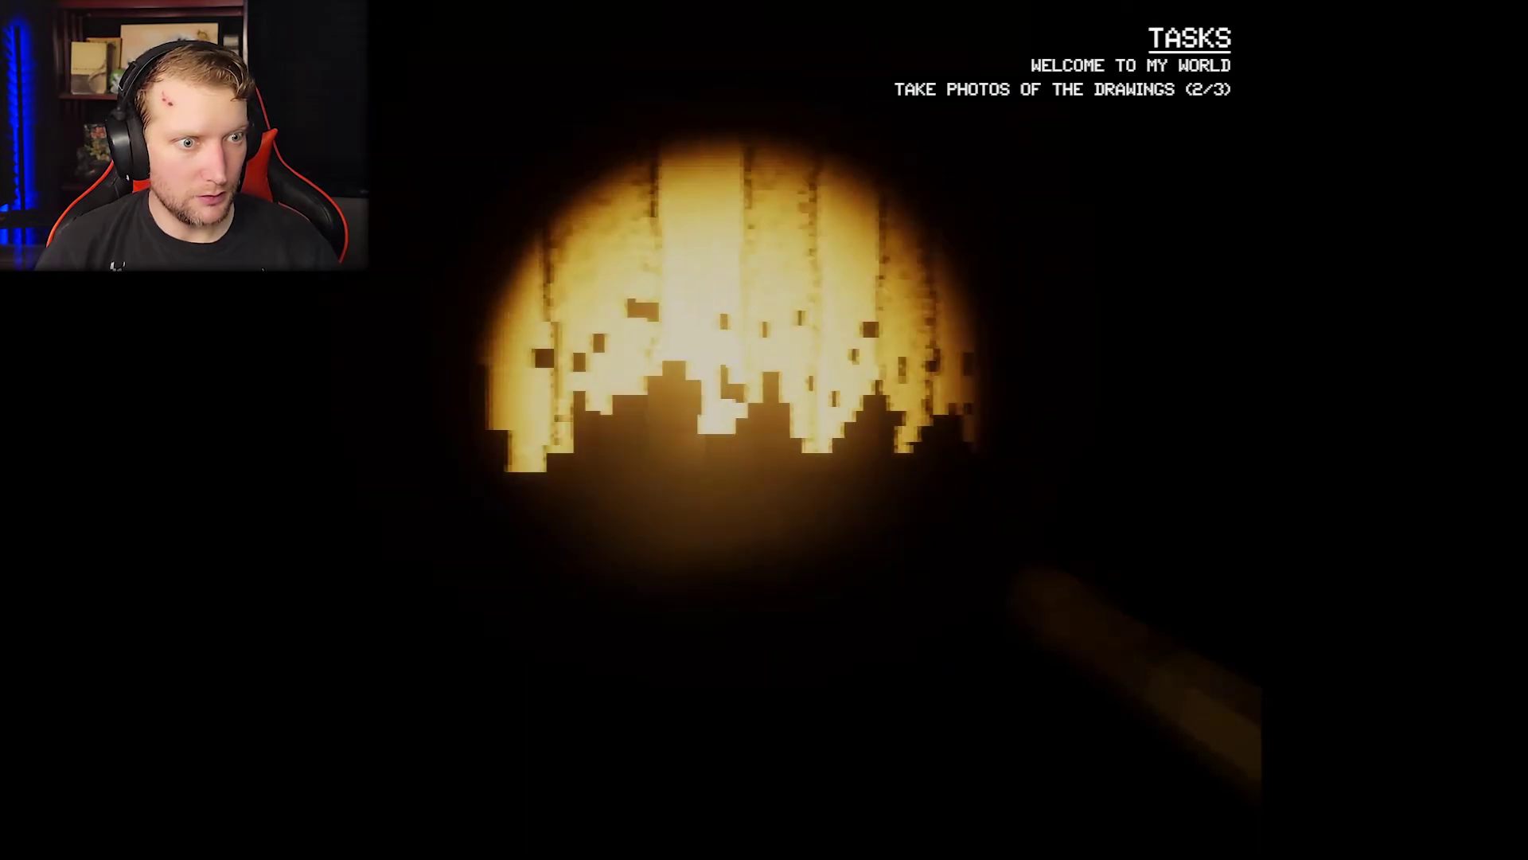
key(shift)
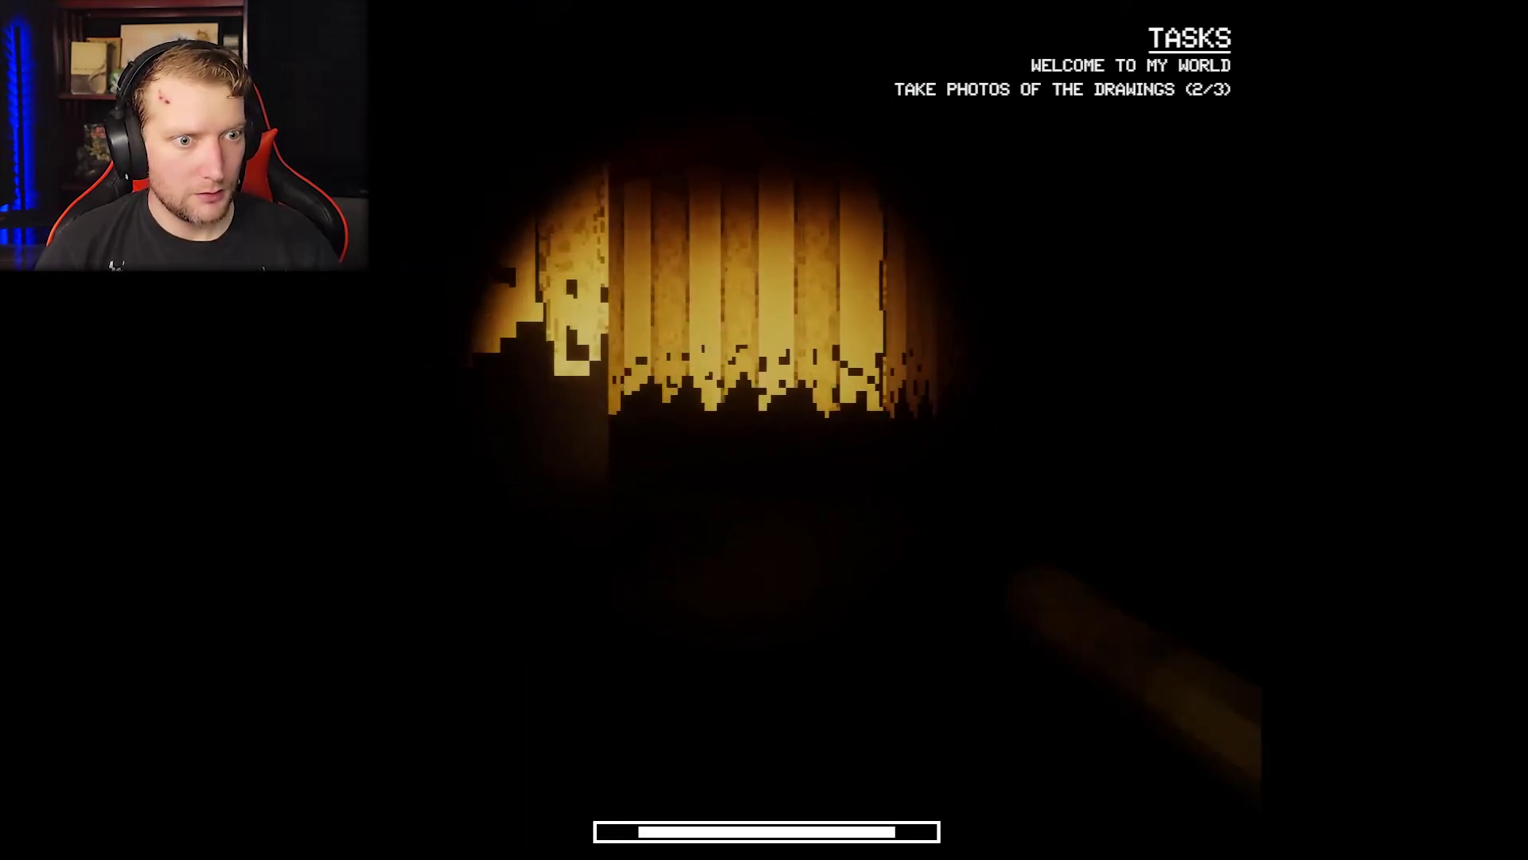
key(w)
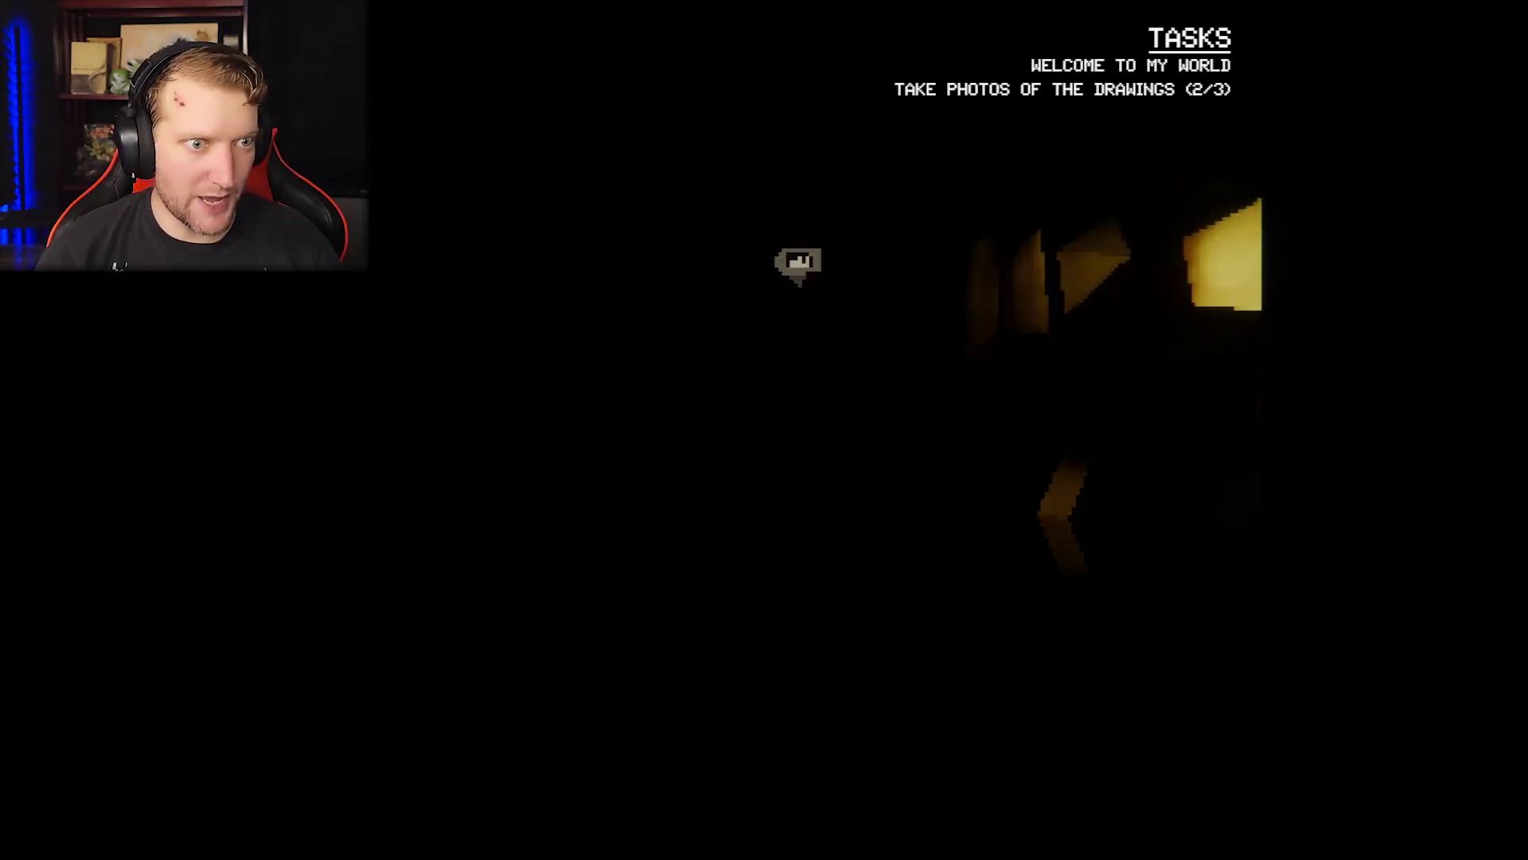
click(811, 258)
Walk through the doorway and down the hallway to the red wall writing.
key(shift)
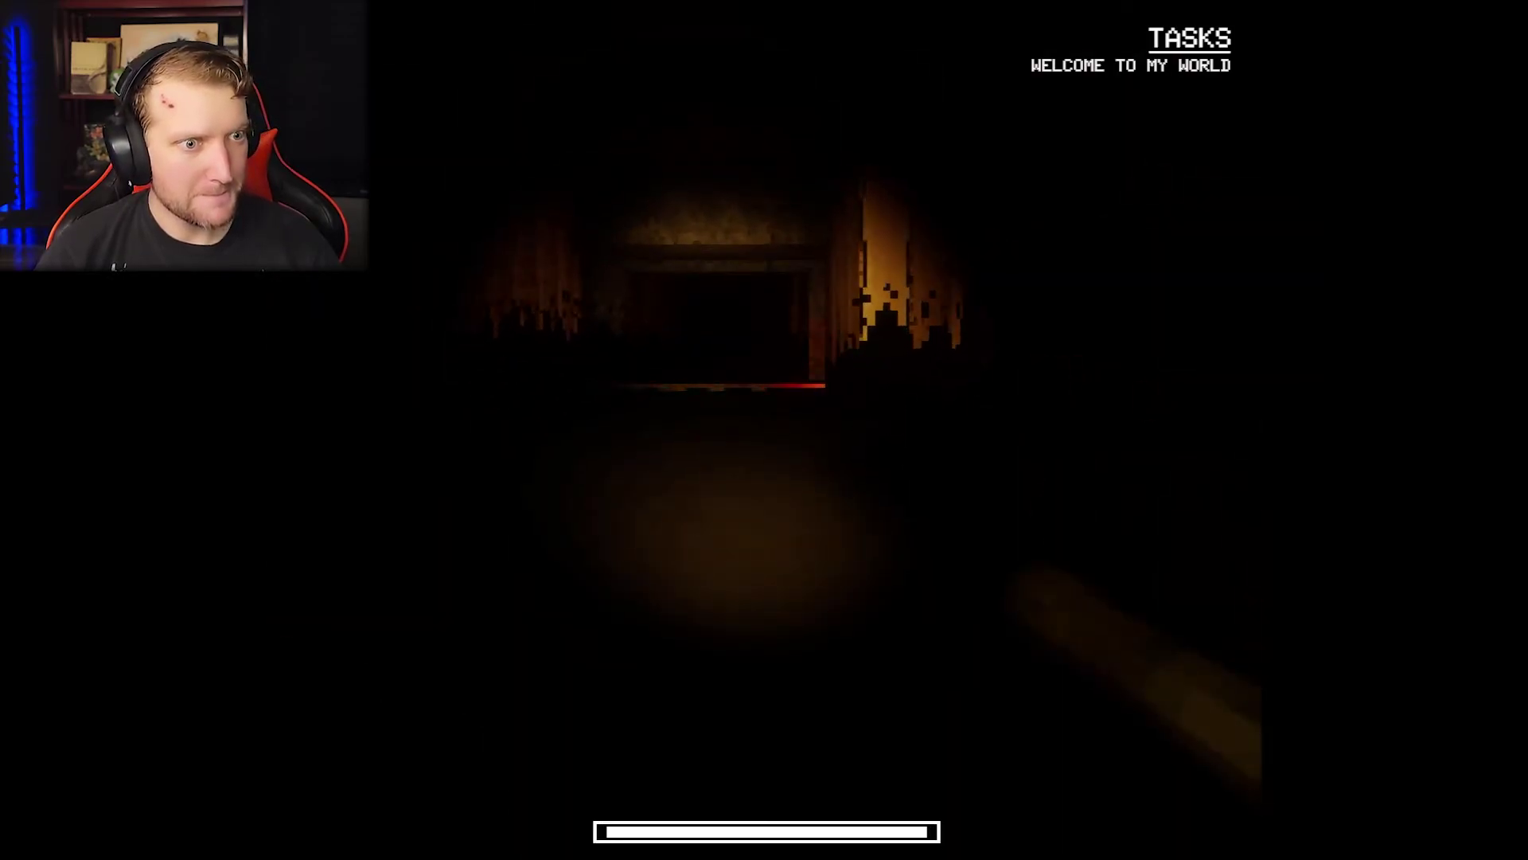
key(w)
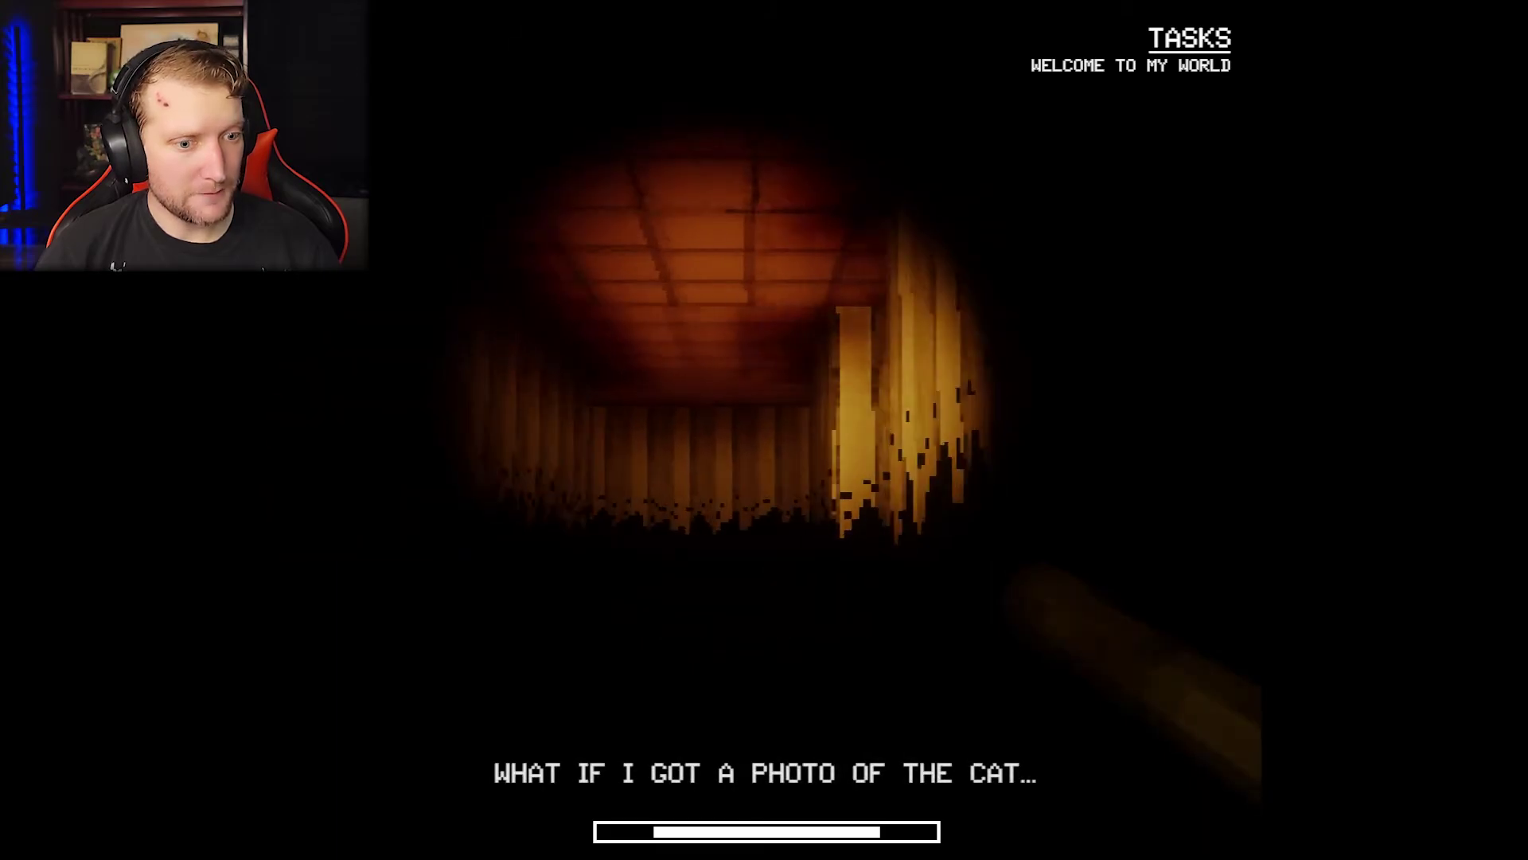
key(w)
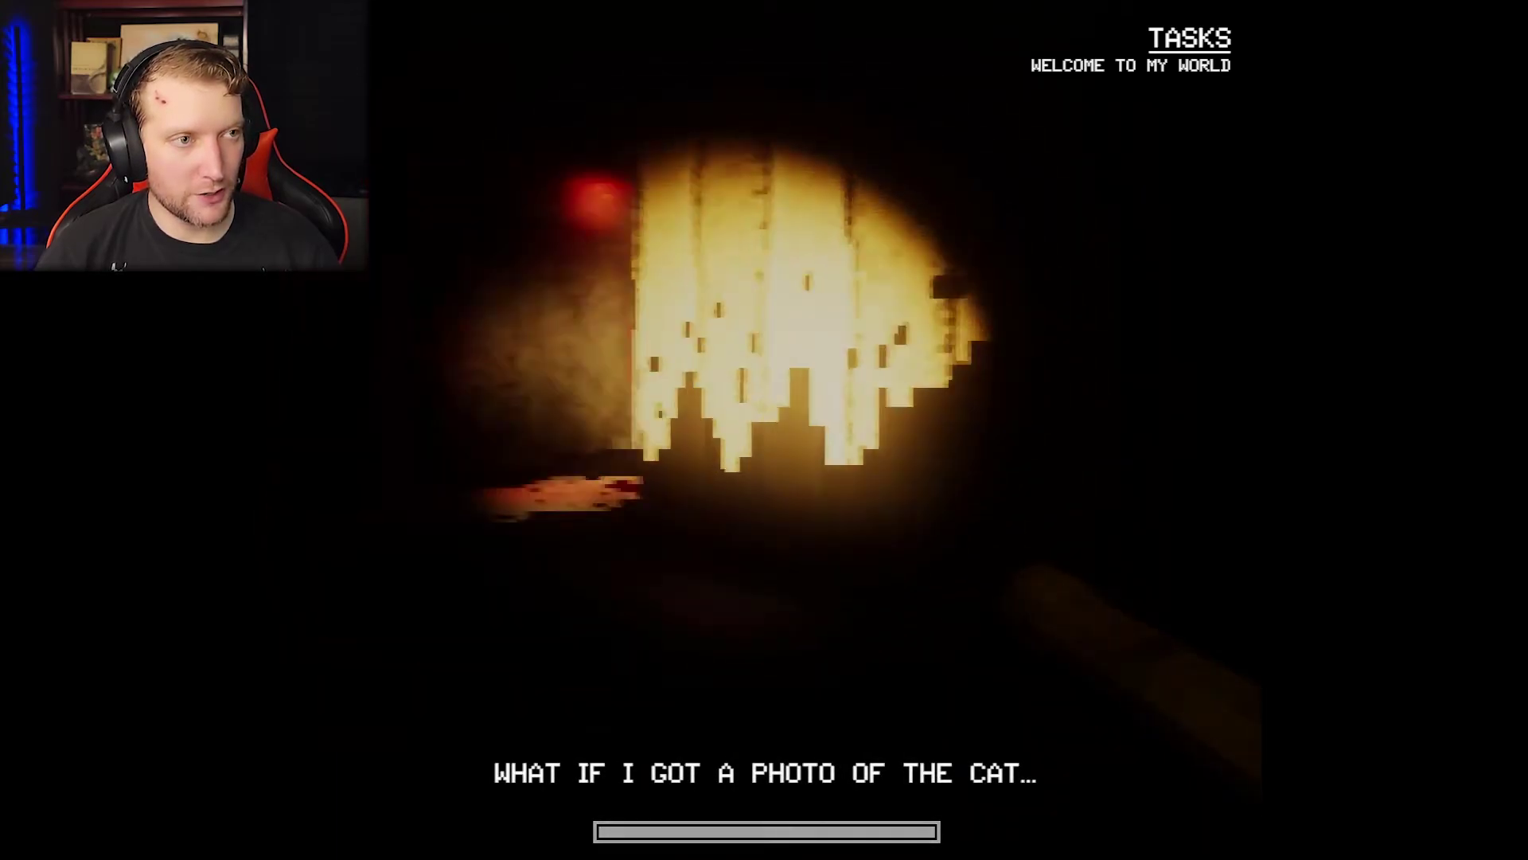
key(w)
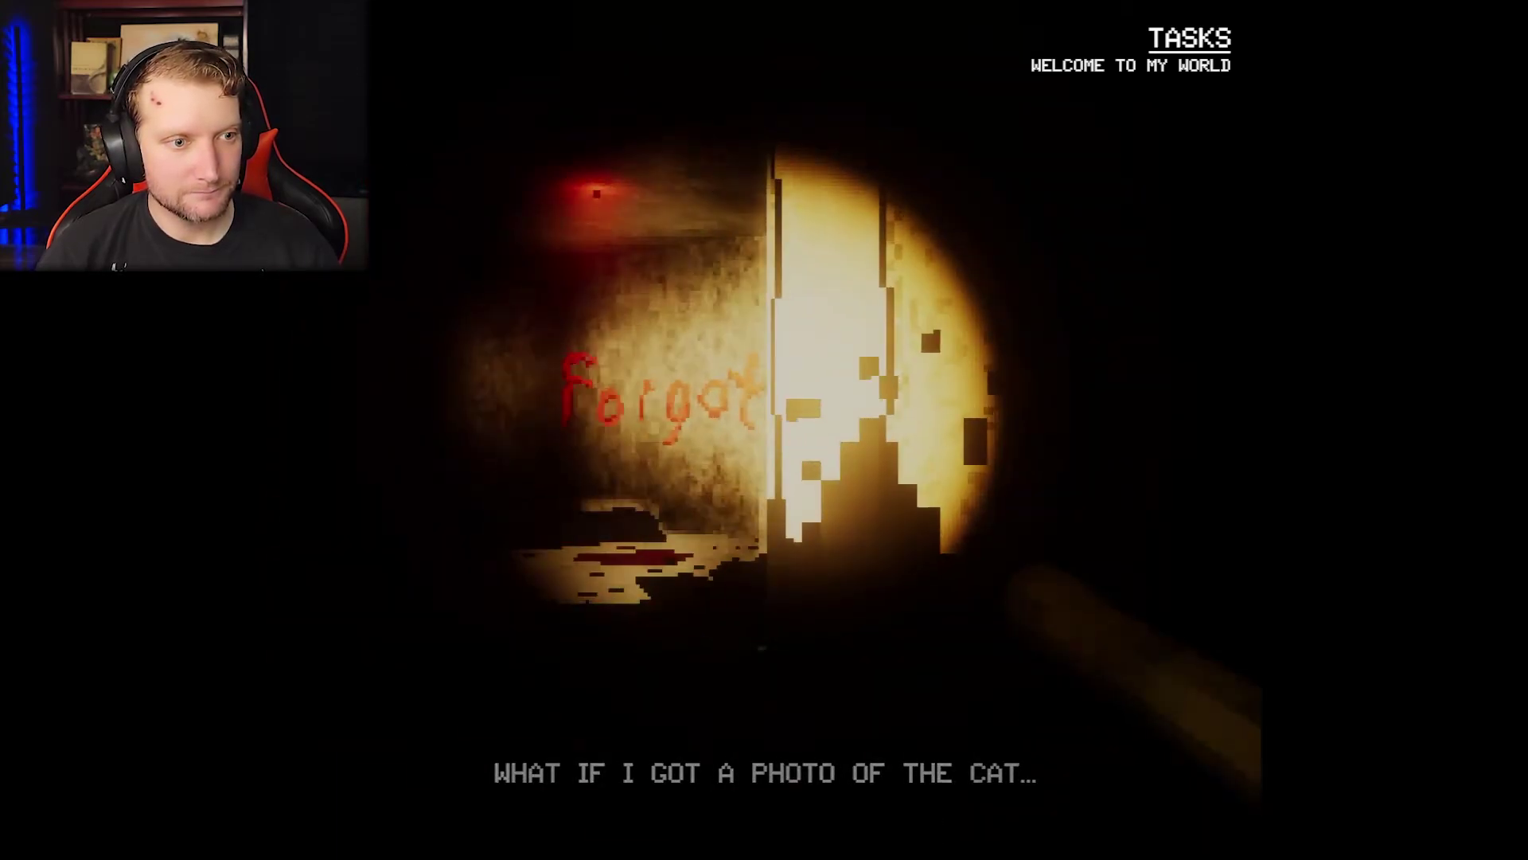